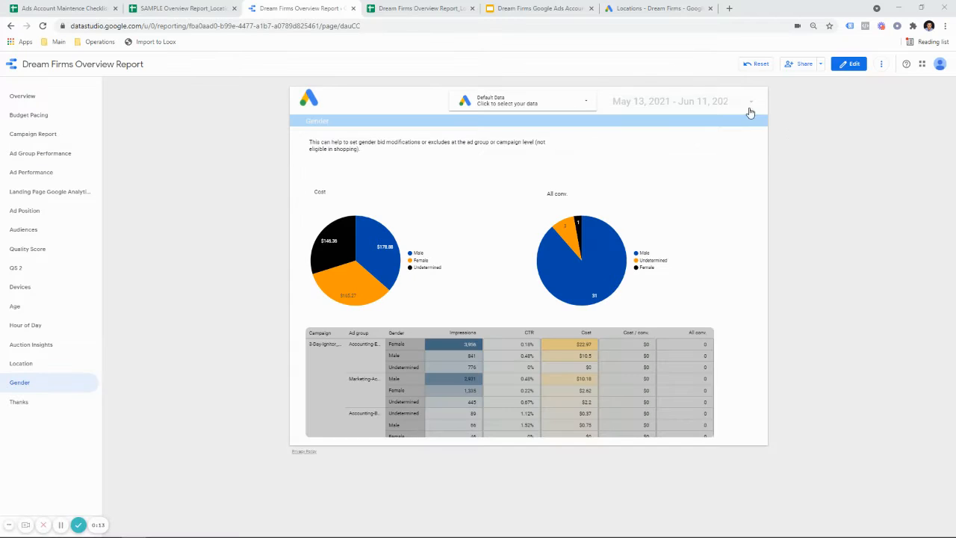
# Step: Set the Gender report page's date range to the last 14 days and apply it
pyautogui.click(749, 110)
pyautogui.click(749, 110)
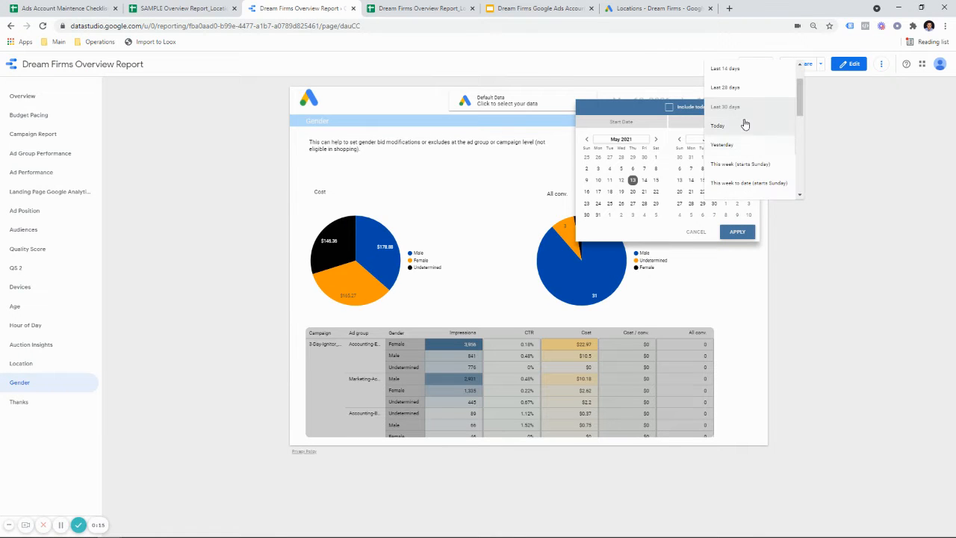
pyautogui.click(748, 236)
pyautogui.click(739, 232)
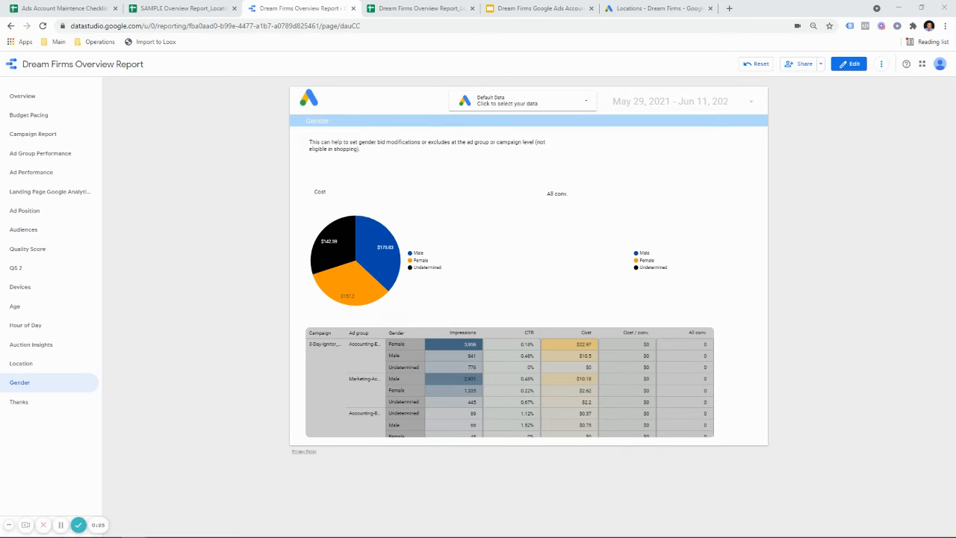
# Step: Capture a screen snip of the Gender page's description and the Cost and All conv. charts, and copy it
pyautogui.click(276, 391)
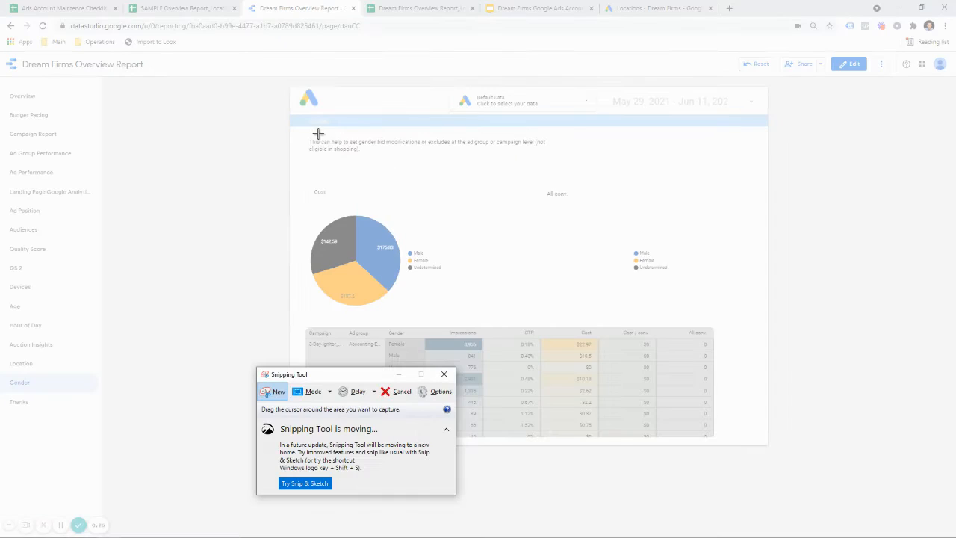
pyautogui.moveTo(302, 137); pyautogui.dragTo(739, 319)
pyautogui.rightClick(420, 287)
pyautogui.click(472, 305)
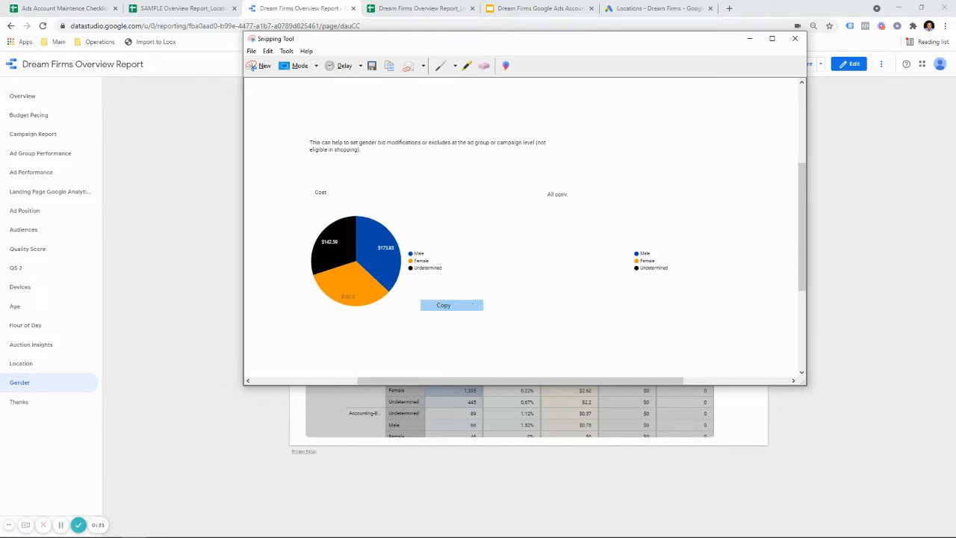
# Step: Paste the snip onto the Gender slide of the audit presentation and position it between the title and the bullet text
pyautogui.click(620, 8)
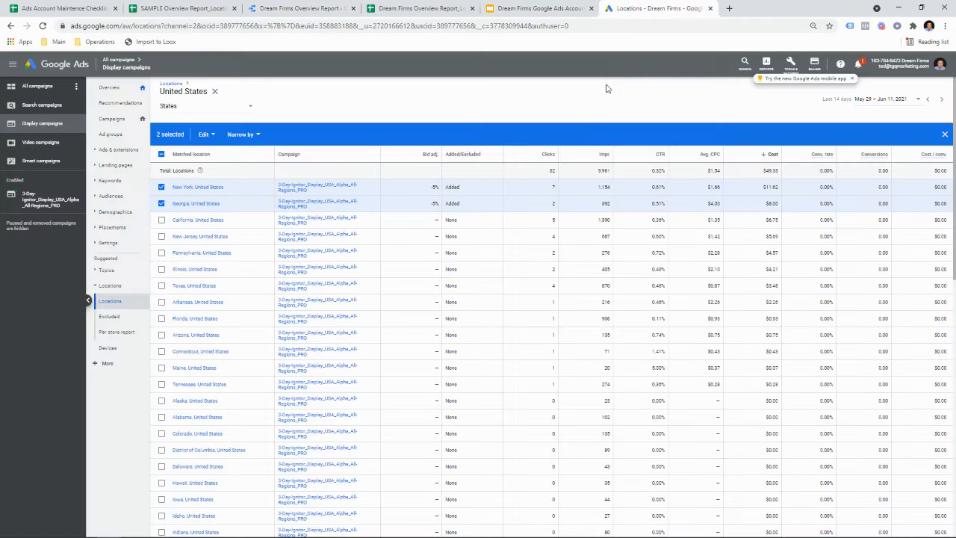
pyautogui.click(534, 8)
pyautogui.hotkey('ctrl', 'v')
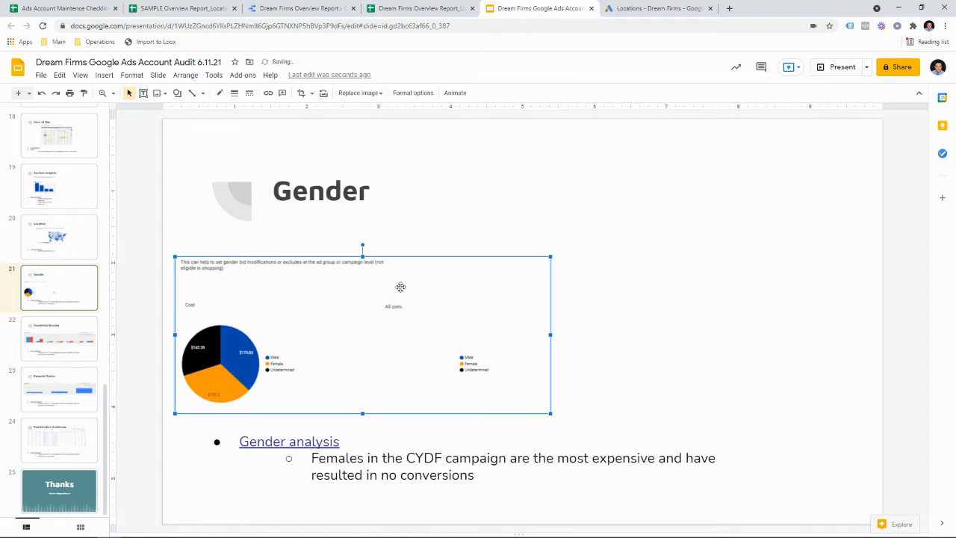
pyautogui.moveTo(399, 284); pyautogui.dragTo(497, 267)
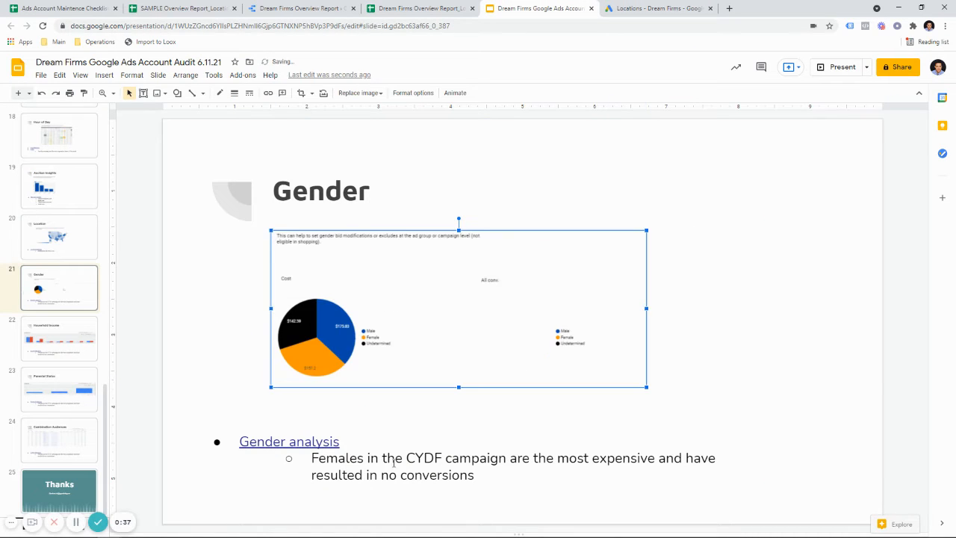
# Step: Close the earlier location export and export the Gender report's pivot table to Google Sheets
pyautogui.click(463, 10)
pyautogui.click(471, 9)
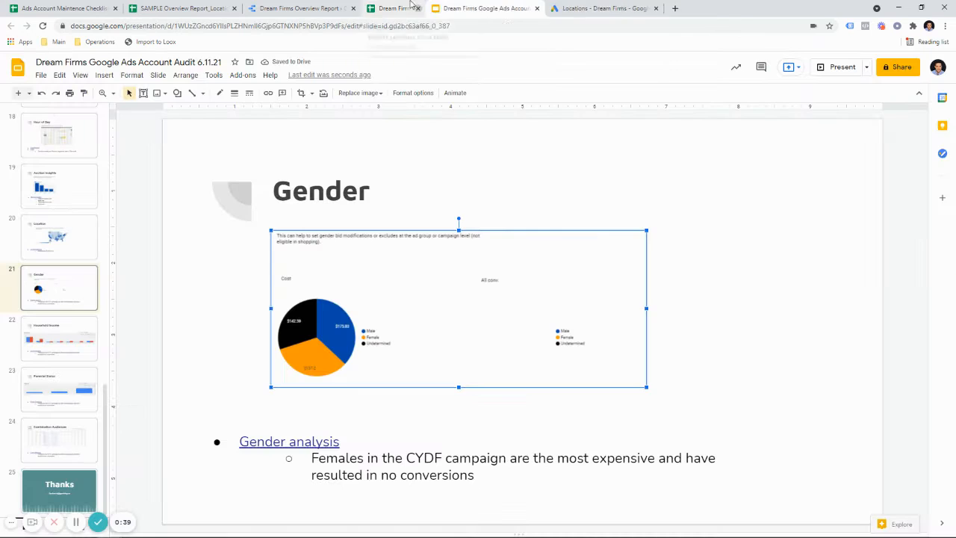
pyautogui.click(299, 8)
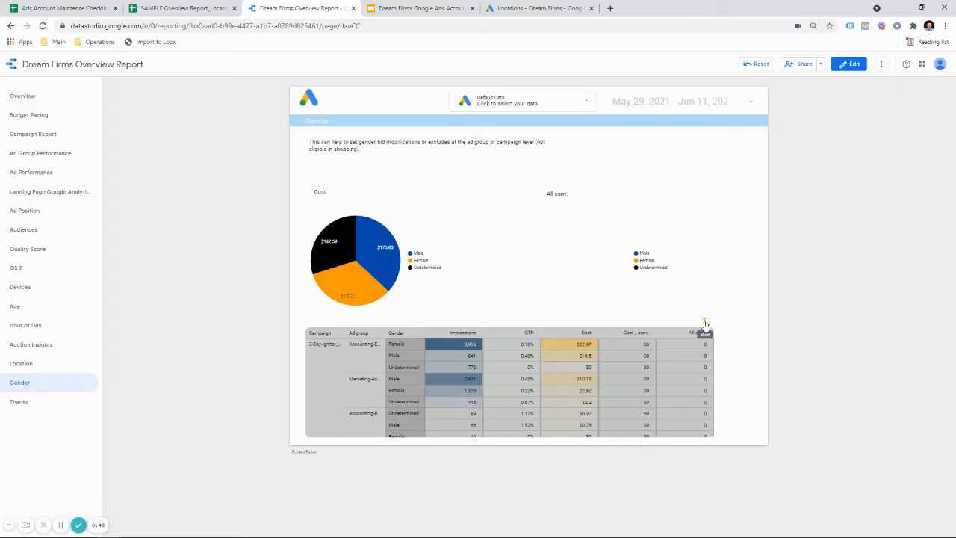
pyautogui.click(703, 323)
pyautogui.click(714, 382)
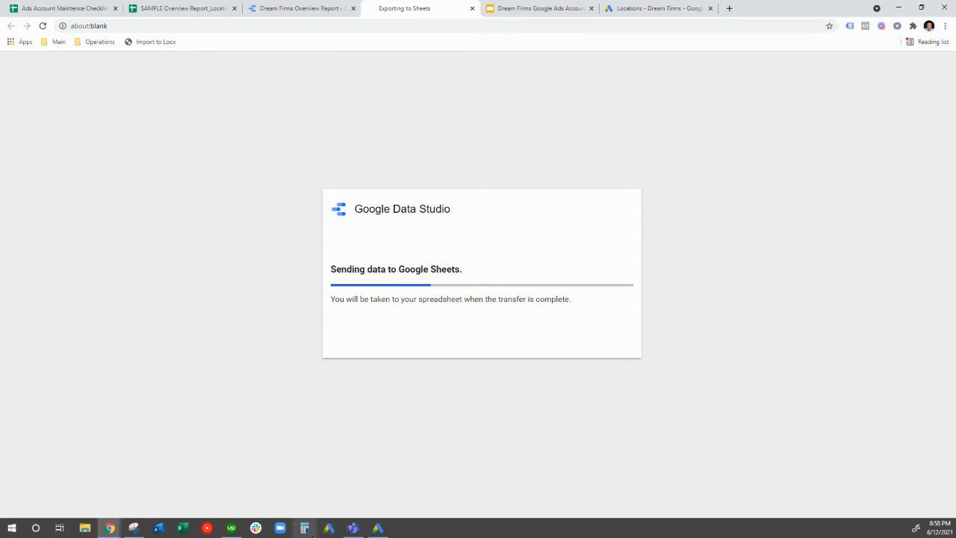
# Step: Switch to Google Ads Editor, show the Genders targeting list, and return to the exported spreadsheet
pyautogui.click(376, 527)
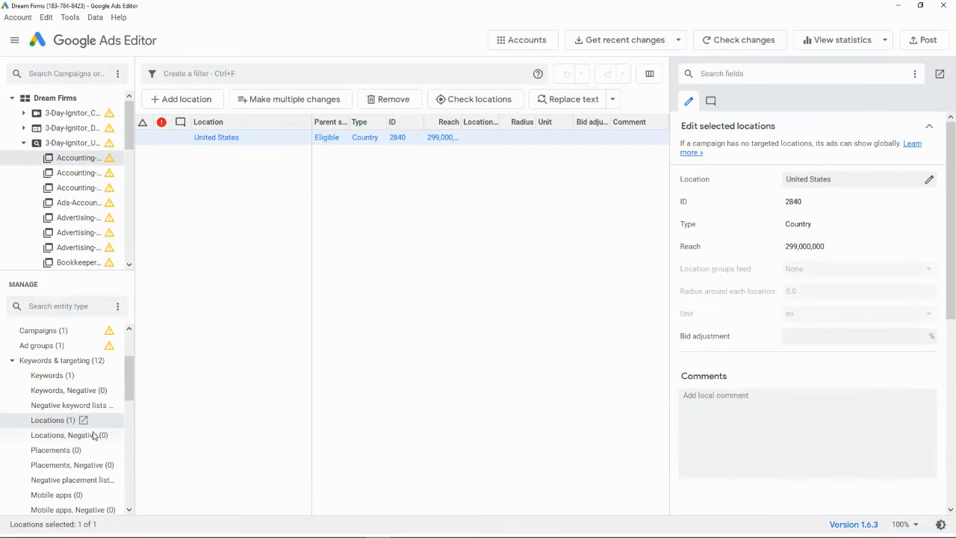
pyautogui.scroll(-5, 75, 463)
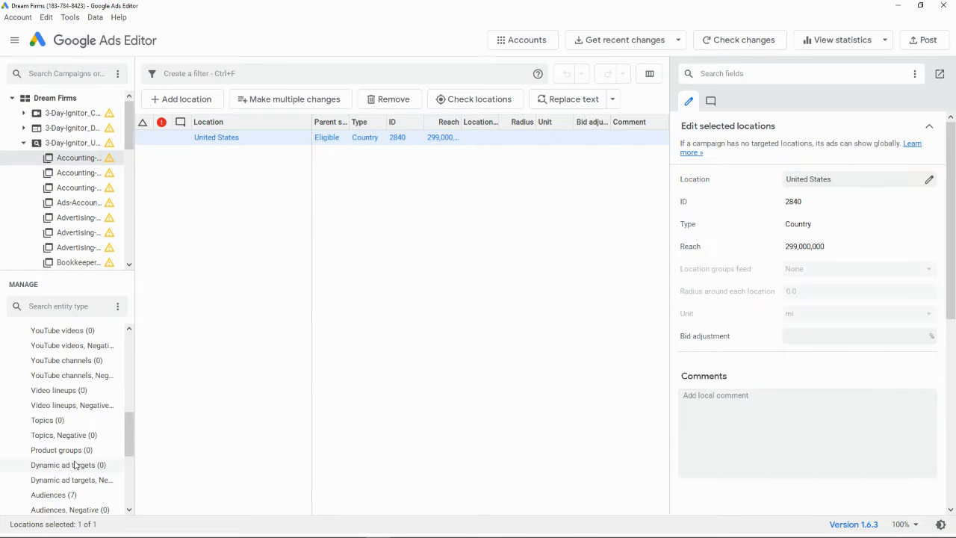
pyautogui.scroll(-3, 74, 464)
pyautogui.click(79, 392)
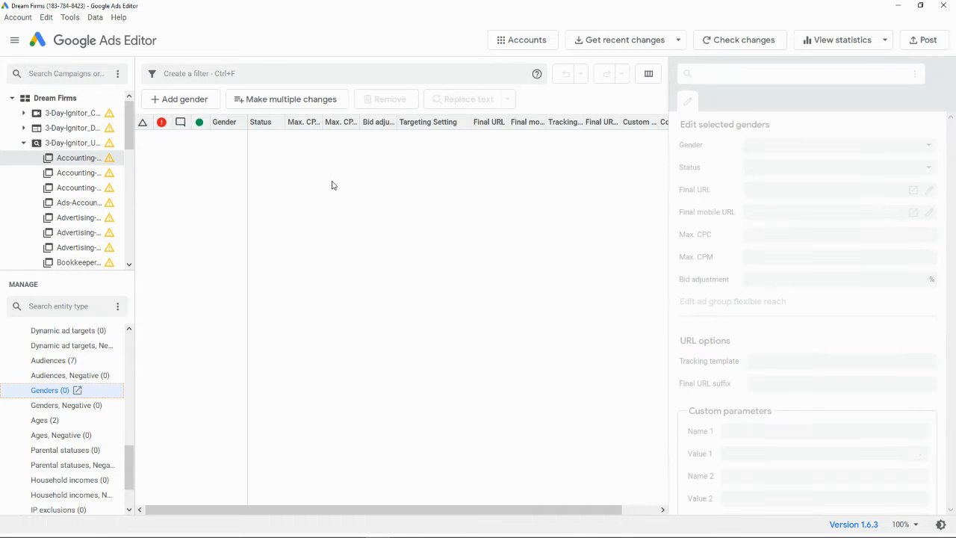
pyautogui.click(897, 6)
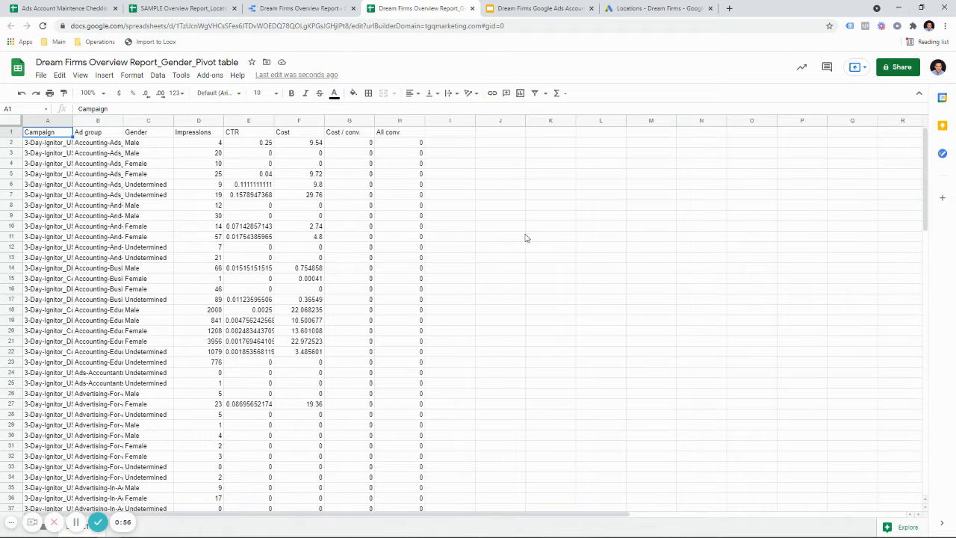
# Step: Sort the whole exported table by Cost from Z to A, treating the first row as a header
pyautogui.click(210, 216)
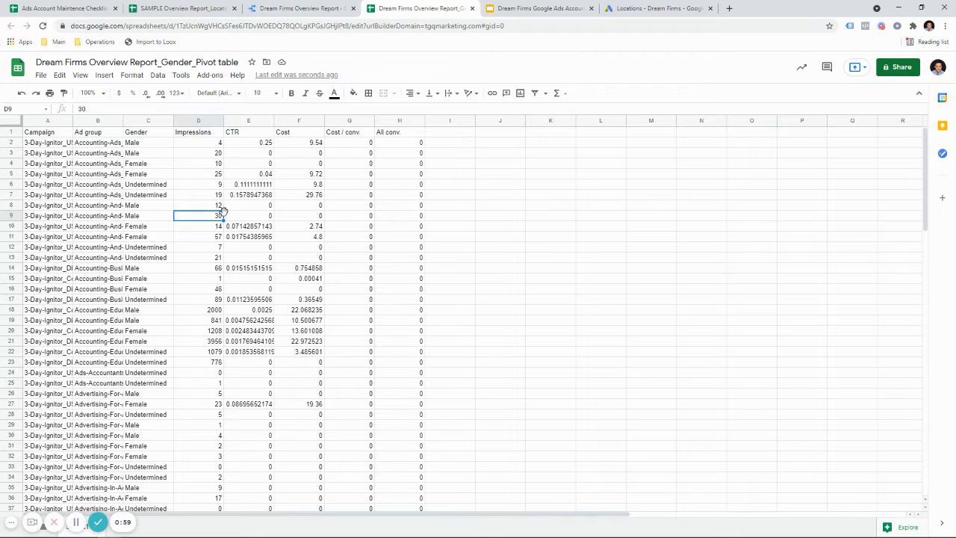
pyautogui.hotkey('ctrl', 'a')
pyautogui.click(158, 76)
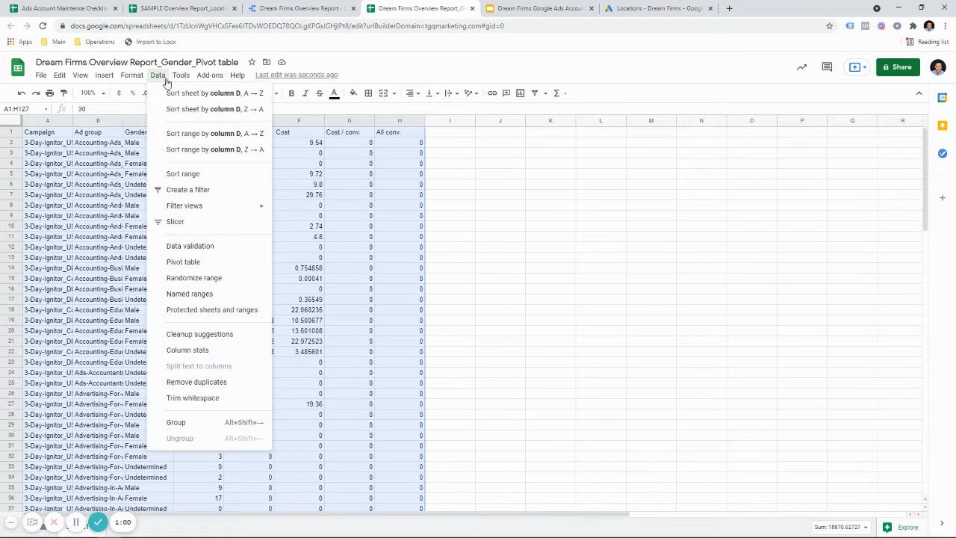
pyautogui.click(186, 173)
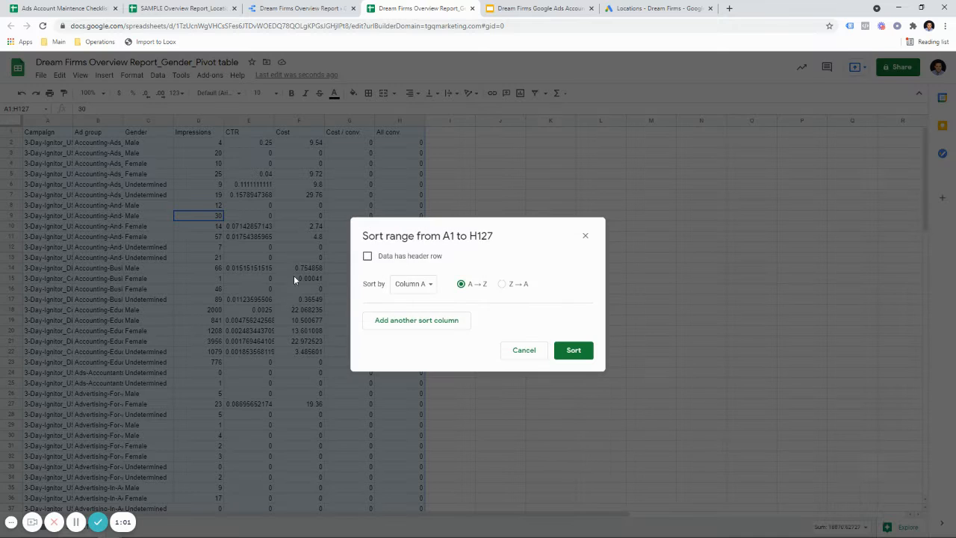
pyautogui.click(394, 257)
pyautogui.click(409, 284)
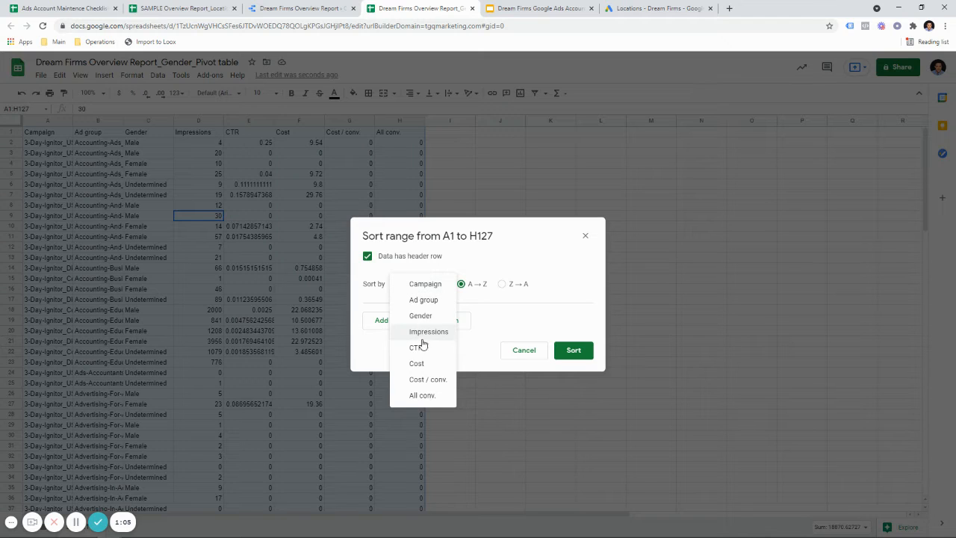
pyautogui.click(422, 363)
pyautogui.click(517, 286)
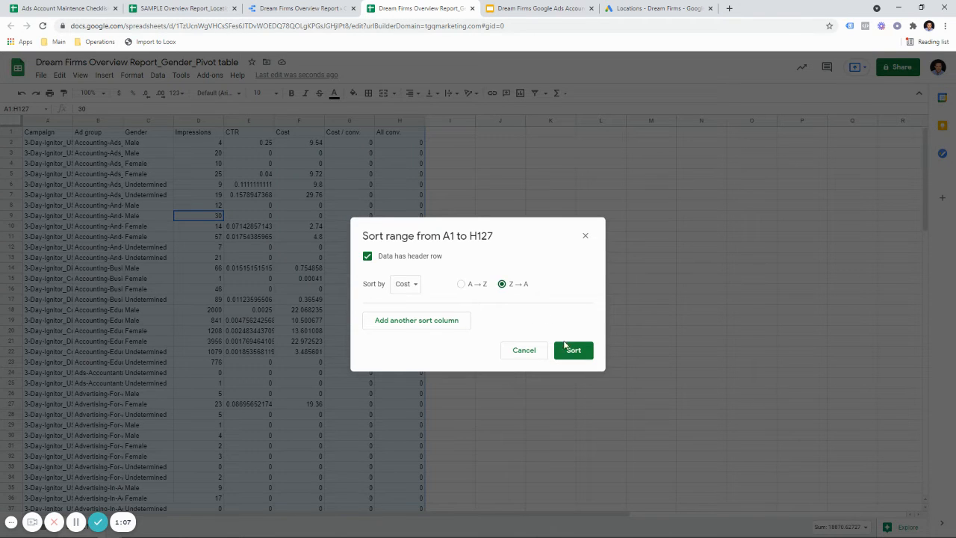
pyautogui.click(574, 350)
# Step: Add the column headers "Level" in I1 and "Bid adjustment" in J1
pyautogui.click(453, 135)
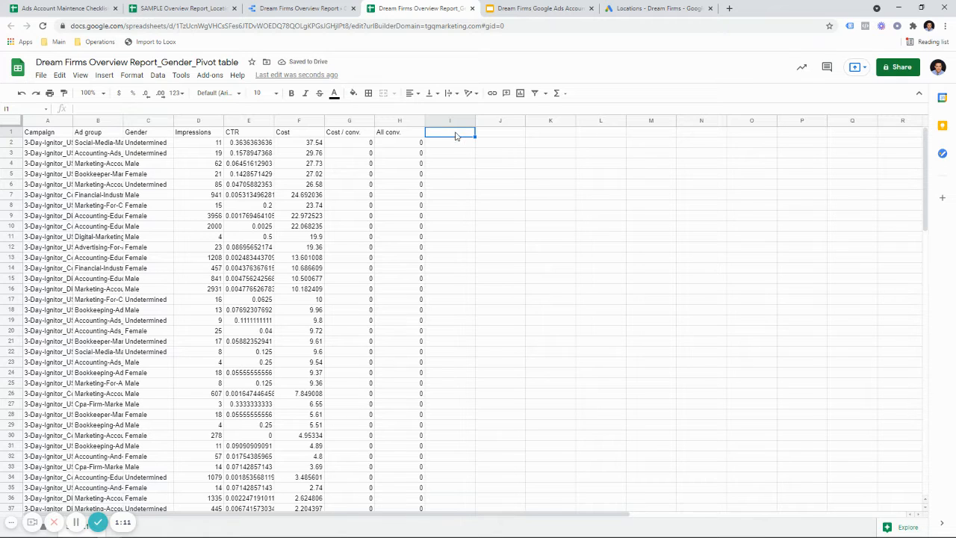
pyautogui.write('Level')
pyautogui.click(492, 136)
pyautogui.write('Bid')
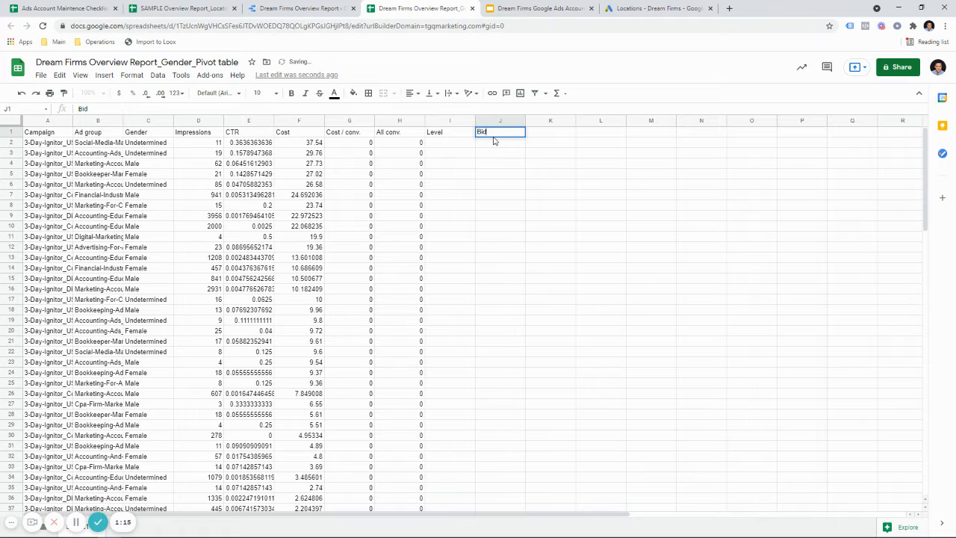
pyautogui.write(' adjustment')
# Step: Enter "Ad group" in I2 and fill it down the Level column for all data rows
pyautogui.click(471, 143)
pyautogui.write('Ad g')
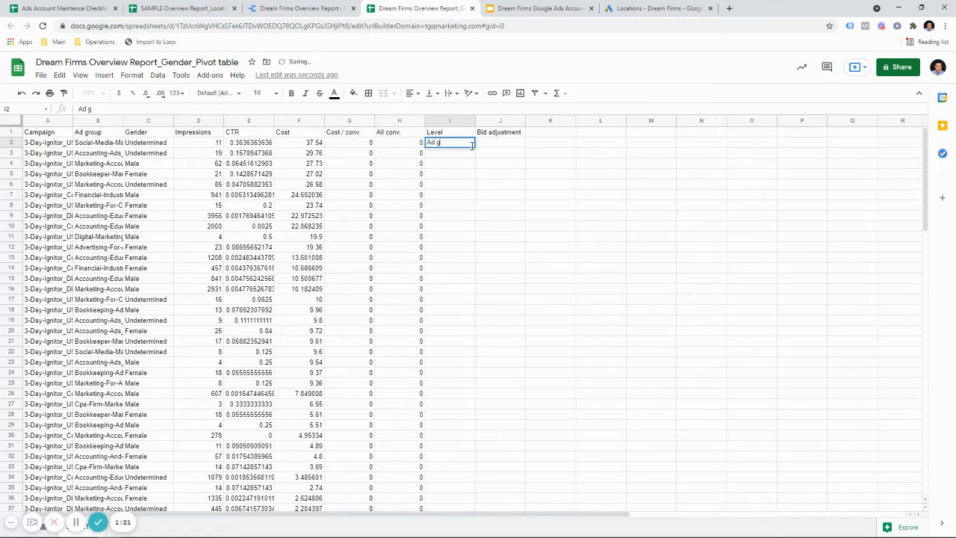
pyautogui.write('roup')
pyautogui.press('Tab')
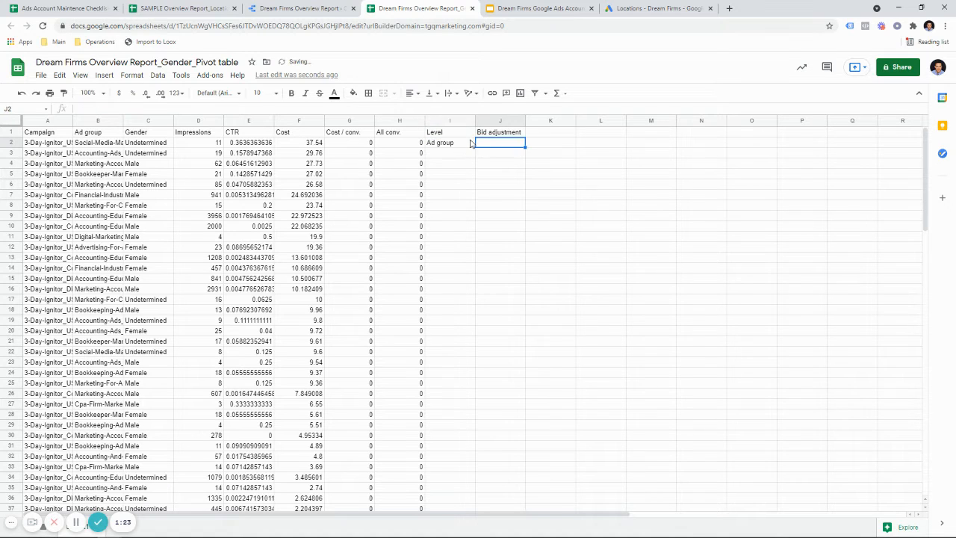
pyautogui.click(472, 146)
pyautogui.doubleClick(474, 147)
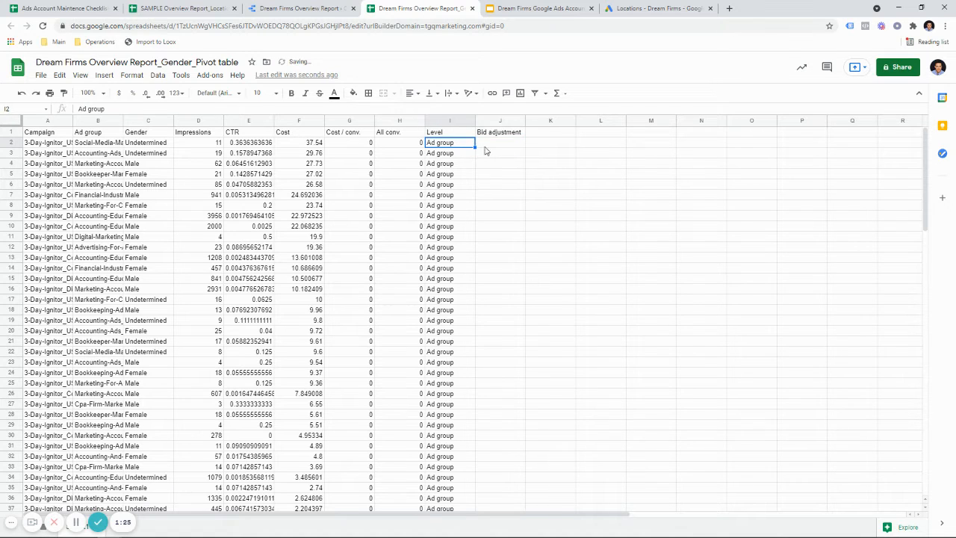
# Step: Format the CTR column as percent and the Cost column as currency
pyautogui.click(484, 146)
pyautogui.click(248, 121)
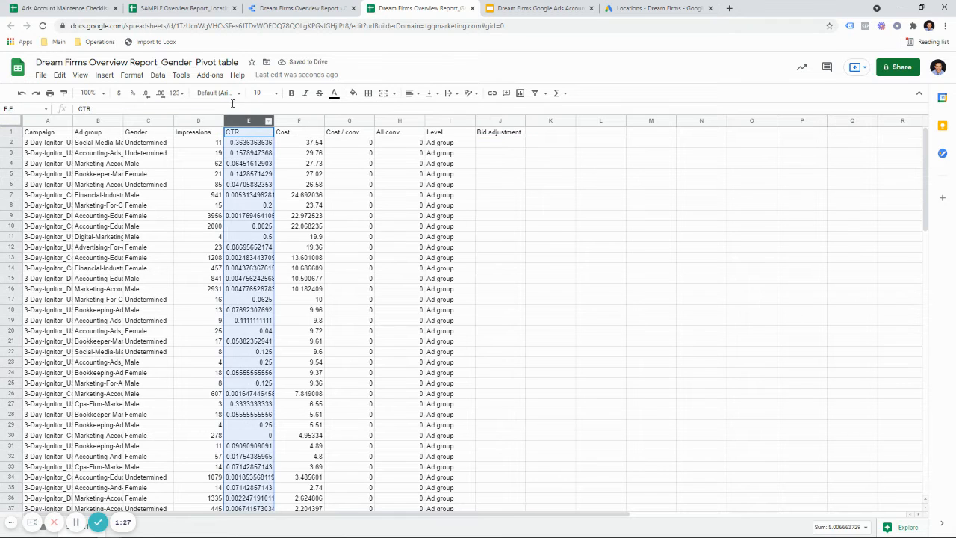
pyautogui.click(132, 93)
pyautogui.click(299, 120)
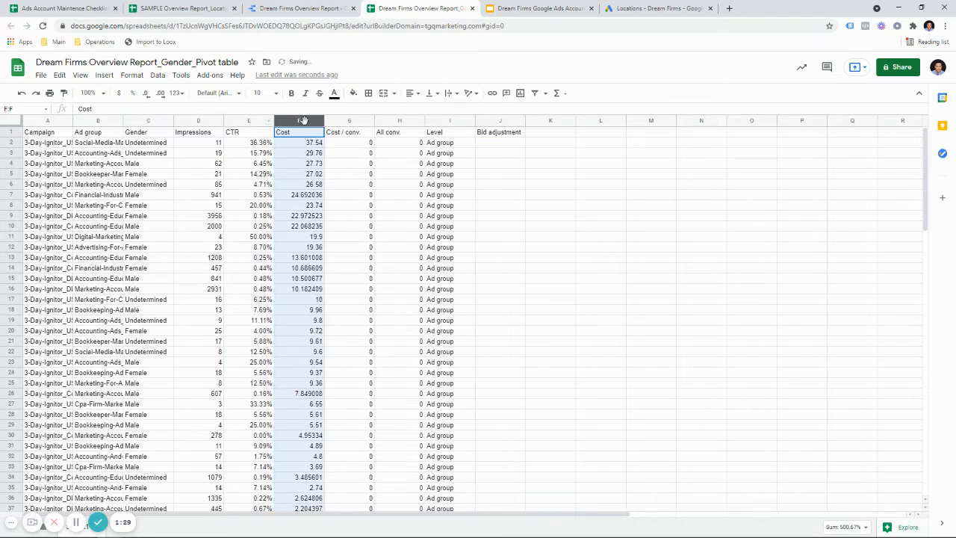
pyautogui.click(118, 94)
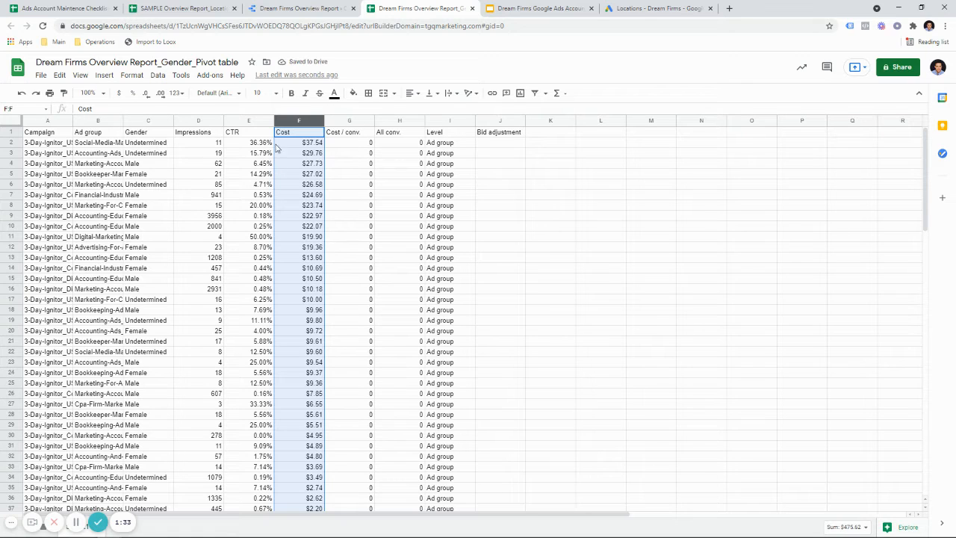
pyautogui.click(317, 163)
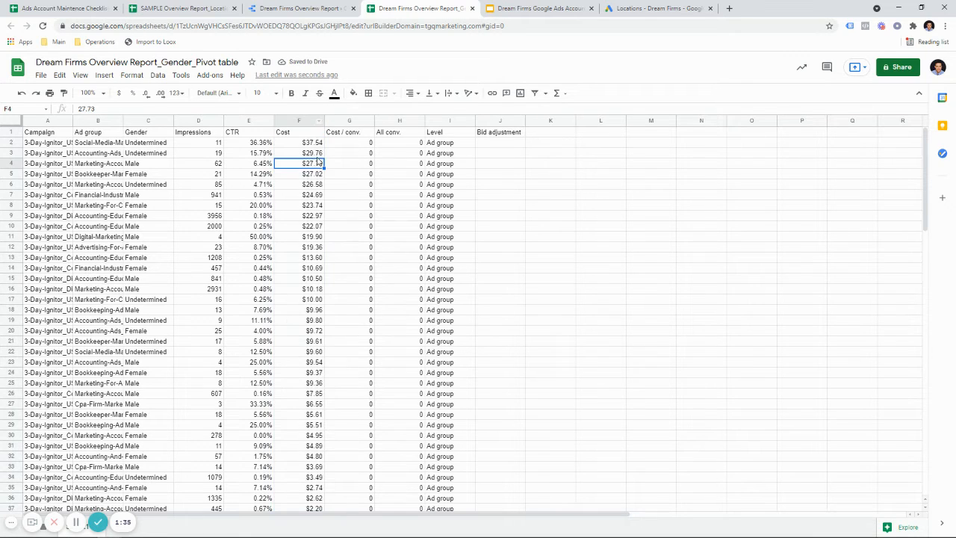
# Step: Enter a bid adjustment of -5 in J2 for the highest-cost row
pyautogui.click(484, 146)
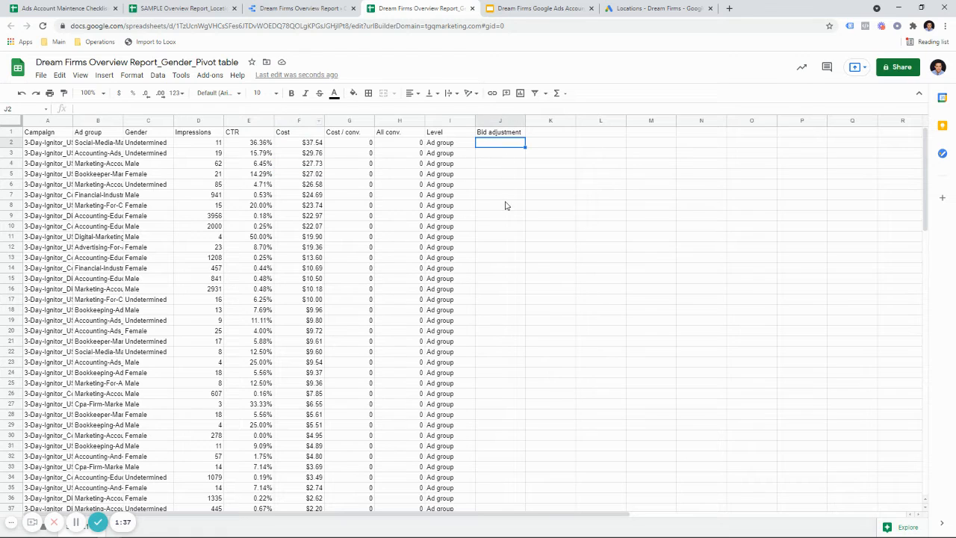
pyautogui.write('-')
pyautogui.click(514, 206)
# Step: Copy the -5 bid adjustment from J2 into cells J3 through J8
pyautogui.click(510, 145)
pyautogui.hotkey('ctrl', 'c')
pyautogui.click(509, 156)
pyautogui.hotkey('ctrl', 'v')
pyautogui.click(509, 167)
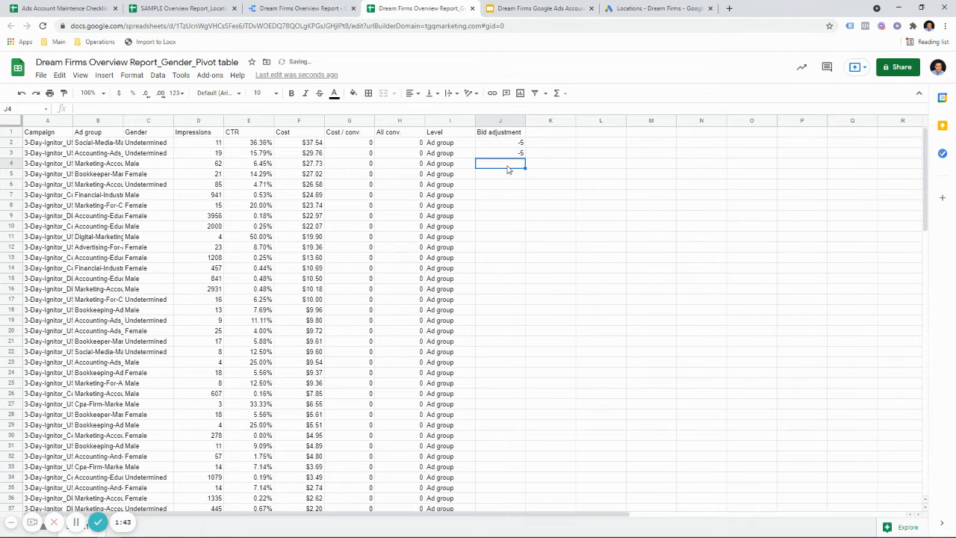
pyautogui.hotkey('ctrl', 'v')
pyautogui.keyDown('ctrl'); pyautogui.click(508, 176); pyautogui.keyUp('ctrl')
pyautogui.hotkey('ctrl', 'v')
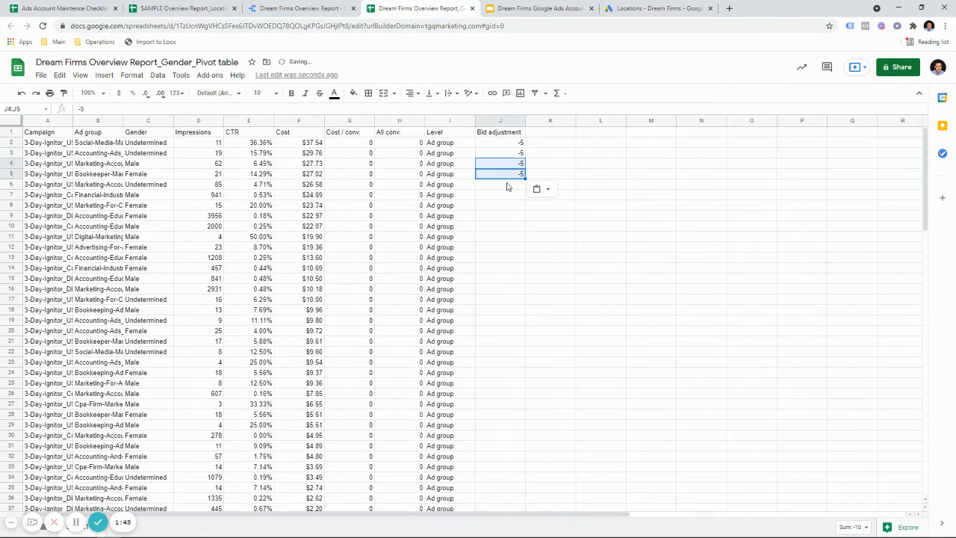
pyautogui.click(505, 185)
pyautogui.hotkey('ctrl', 'v')
pyautogui.click(506, 196)
pyautogui.hotkey('ctrl', 'v')
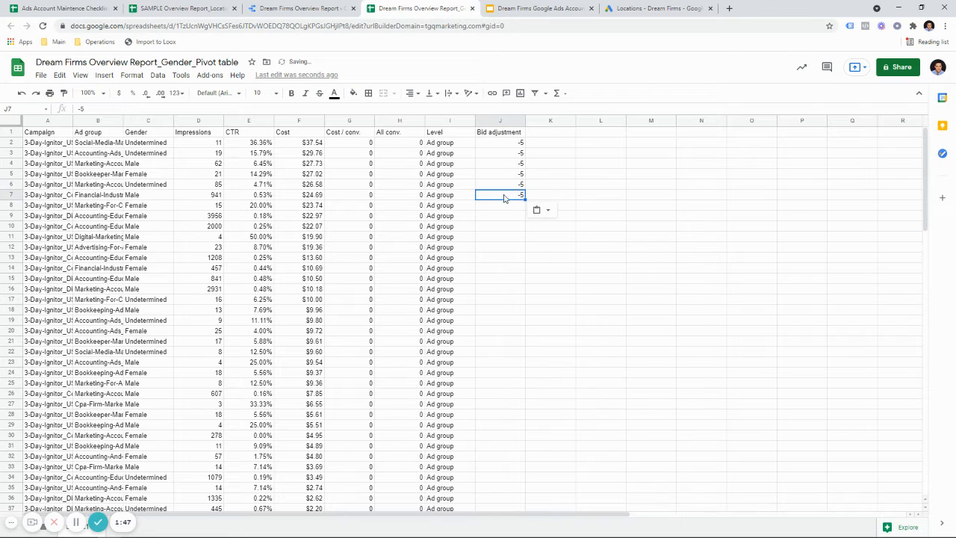
pyautogui.click(514, 206)
pyautogui.hotkey('ctrl', 'v')
pyautogui.click(552, 187)
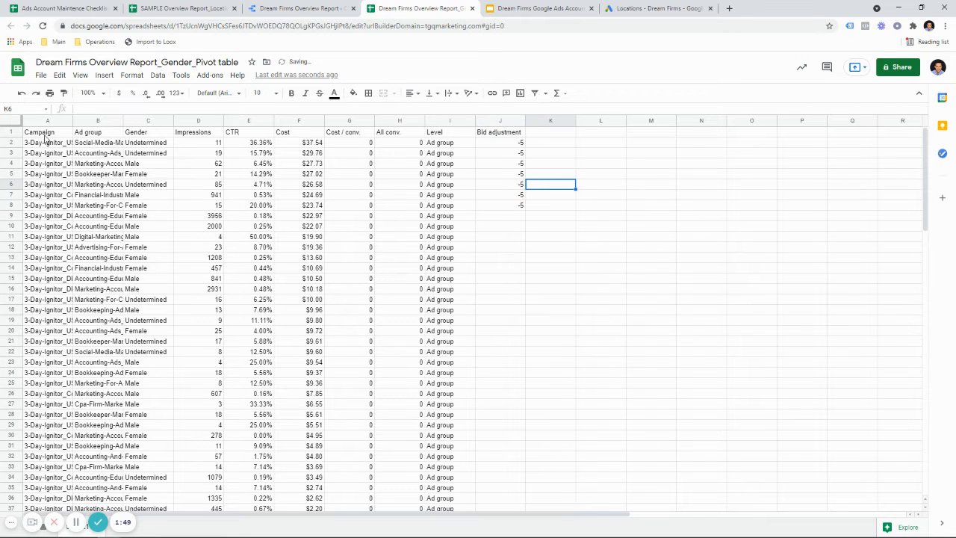
# Step: Copy the range A1:J8 with headers and switch to Google Ads Editor
pyautogui.moveTo(43, 134); pyautogui.dragTo(504, 214)
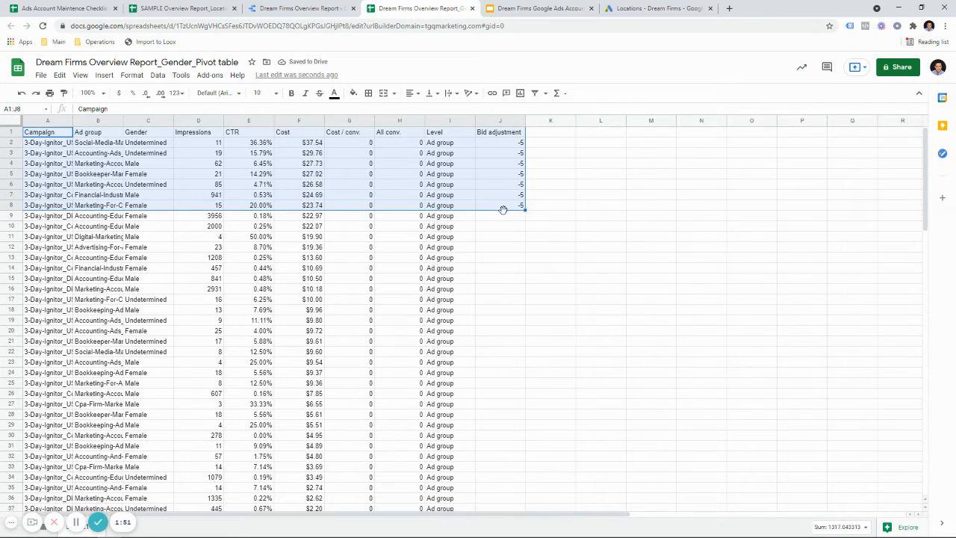
pyautogui.hotkey('ctrl', 'c')
pyautogui.click(377, 528)
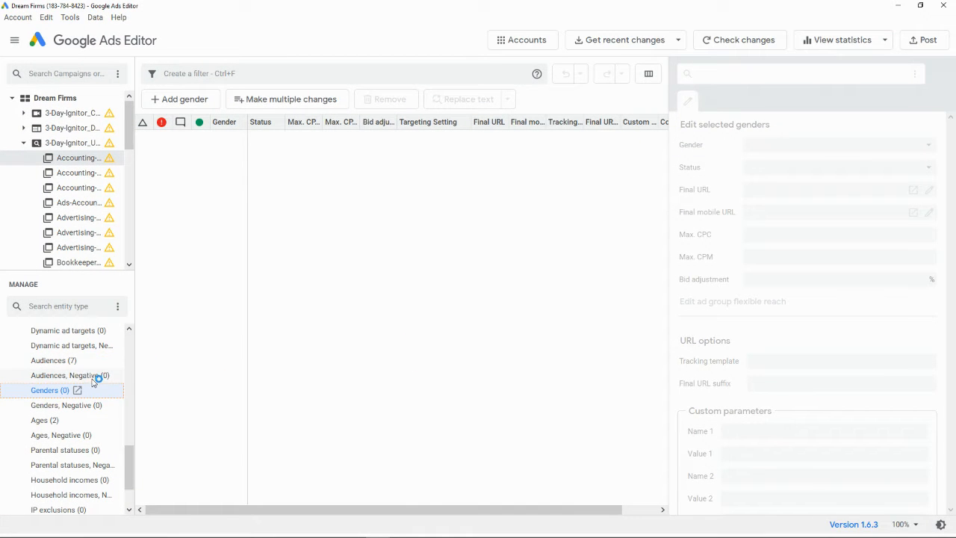
# Step: Import the copied gender bid adjustments as a bulk change using the data's campaign and ad group columns, and finish to review the changes
pyautogui.click(307, 99)
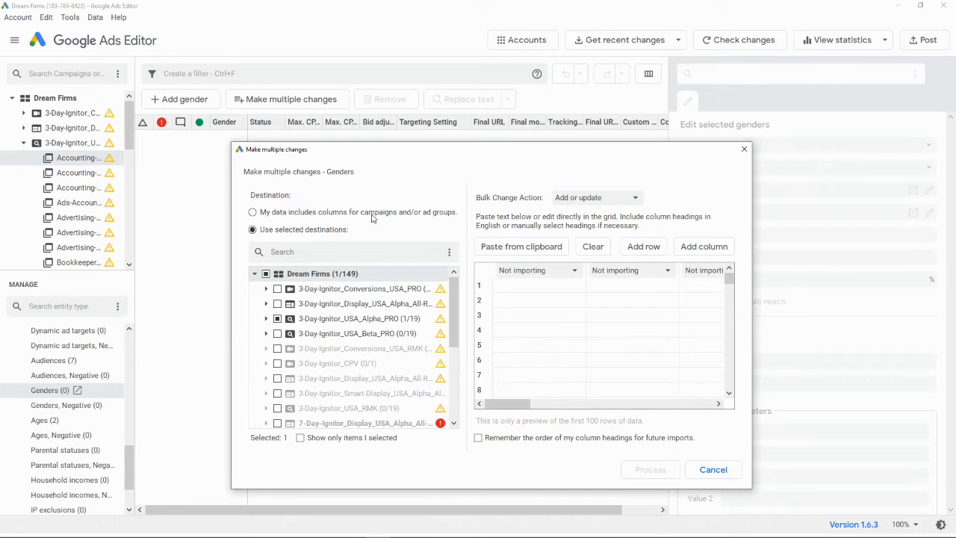
pyautogui.click(372, 217)
pyautogui.click(505, 248)
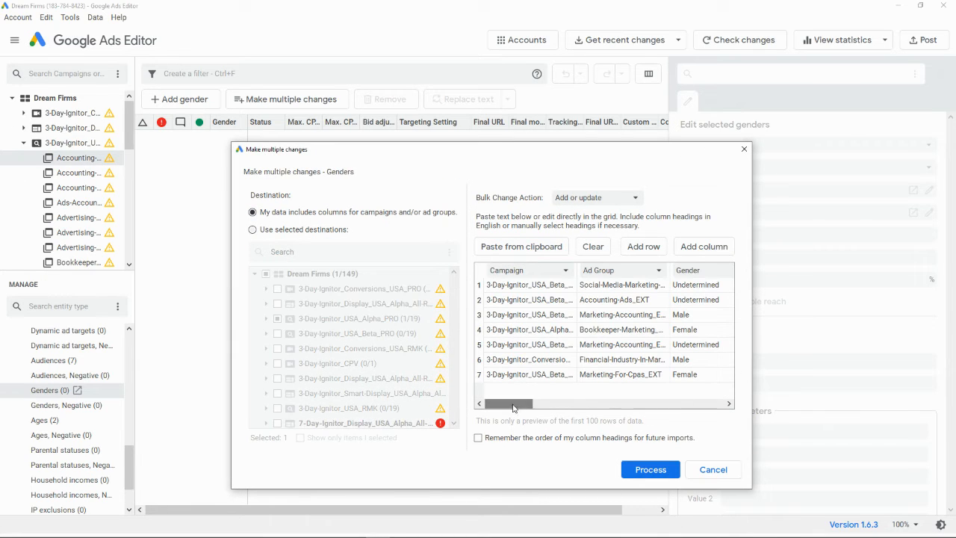
pyautogui.moveTo(512, 407); pyautogui.dragTo(700, 408)
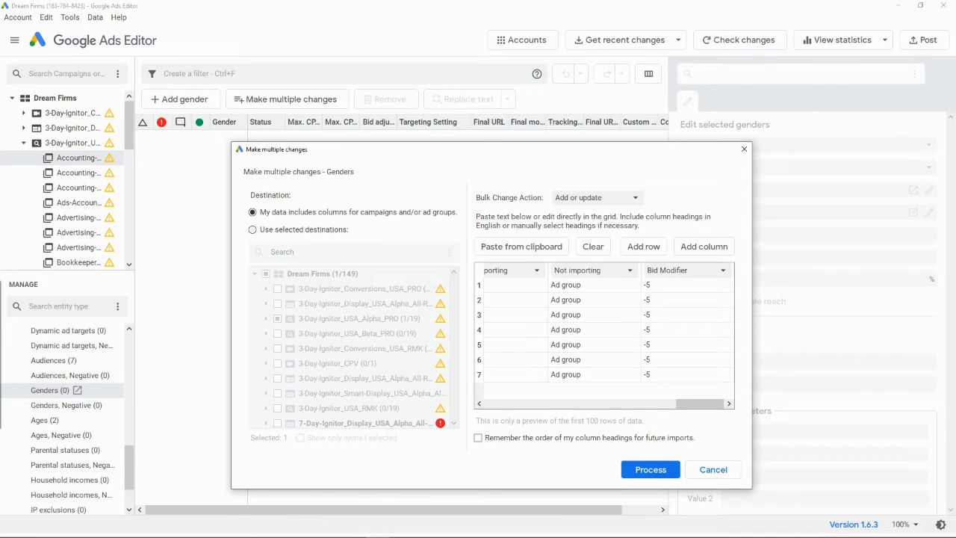
pyautogui.click(649, 469)
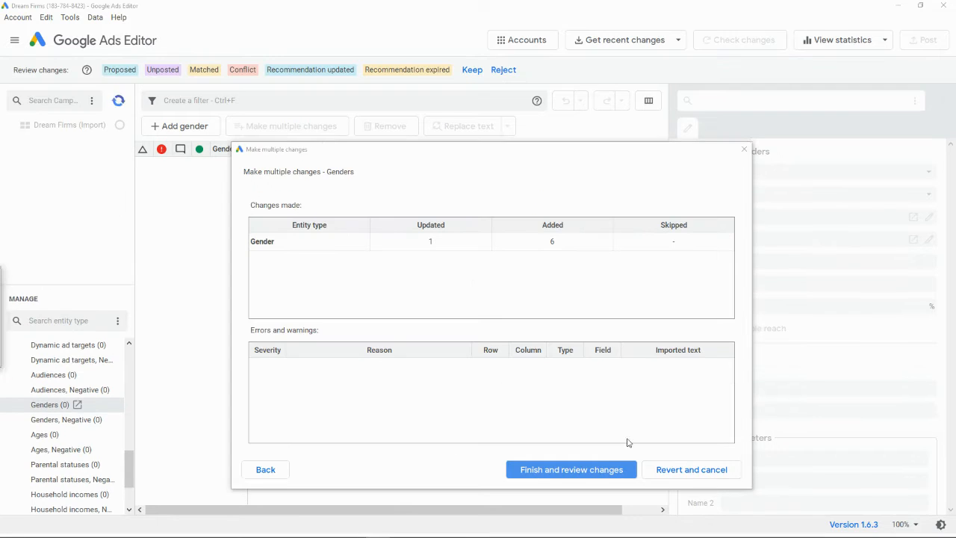
pyautogui.click(603, 470)
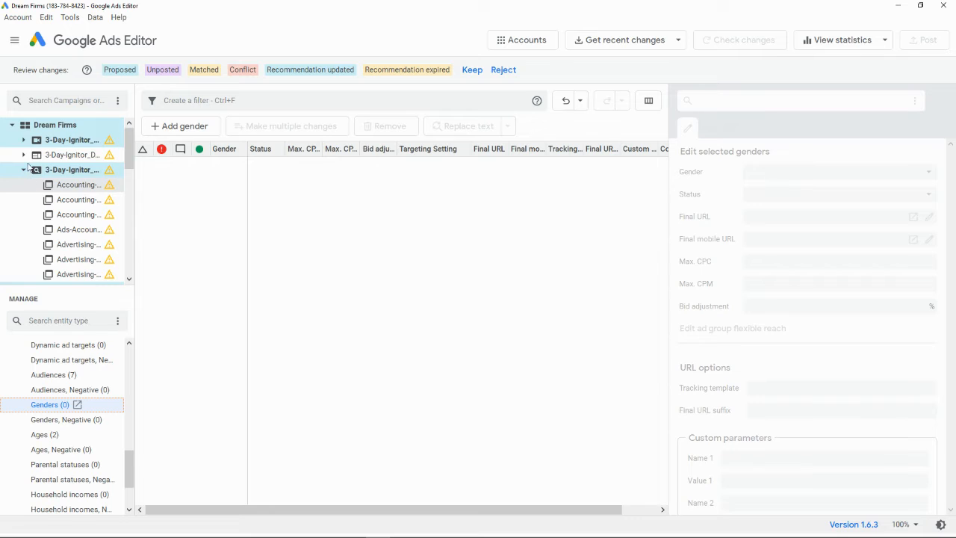
# Step: Review the proposed gender changes in the Financial-Industry and Bookkeeper ad groups and keep all proposed changes
pyautogui.click(27, 140)
pyautogui.click(50, 171)
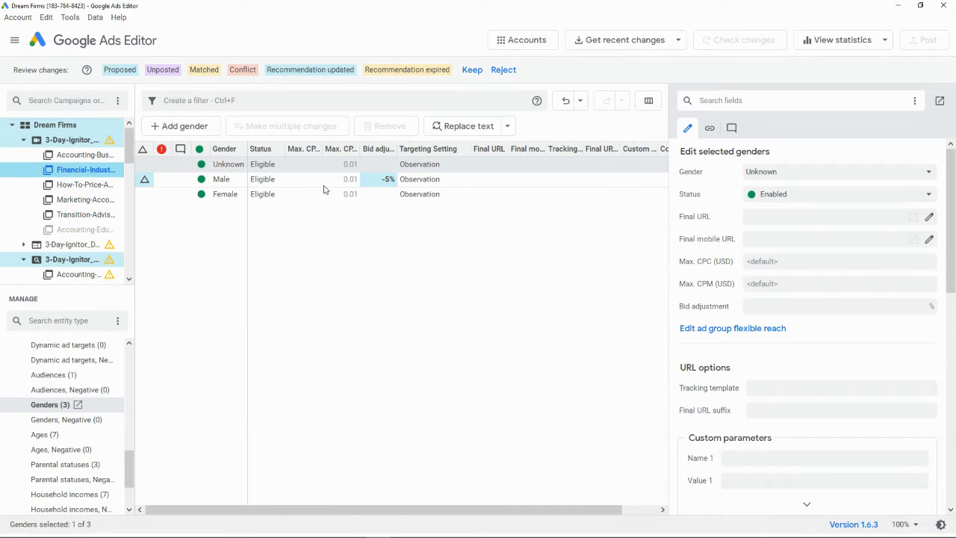
pyautogui.scroll(-3, 90, 202)
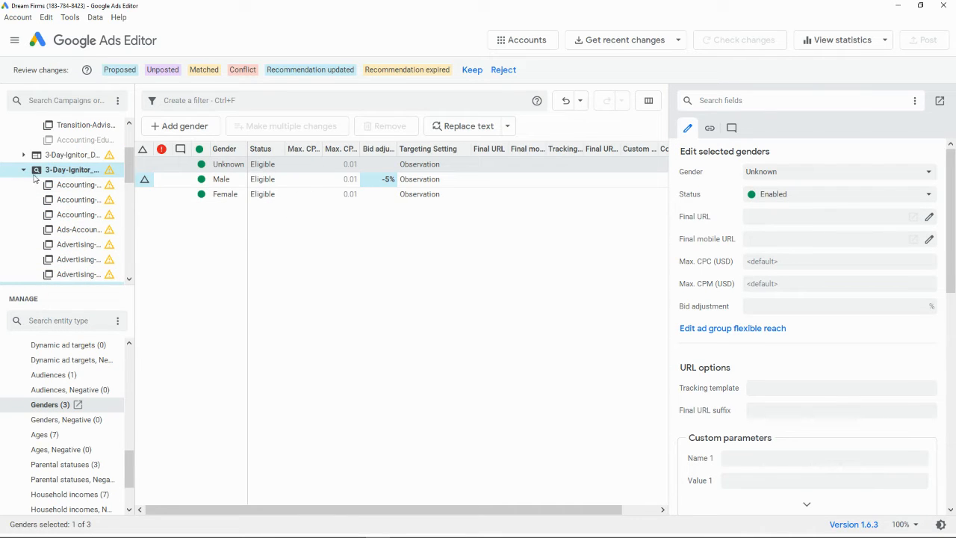
pyautogui.click(74, 199)
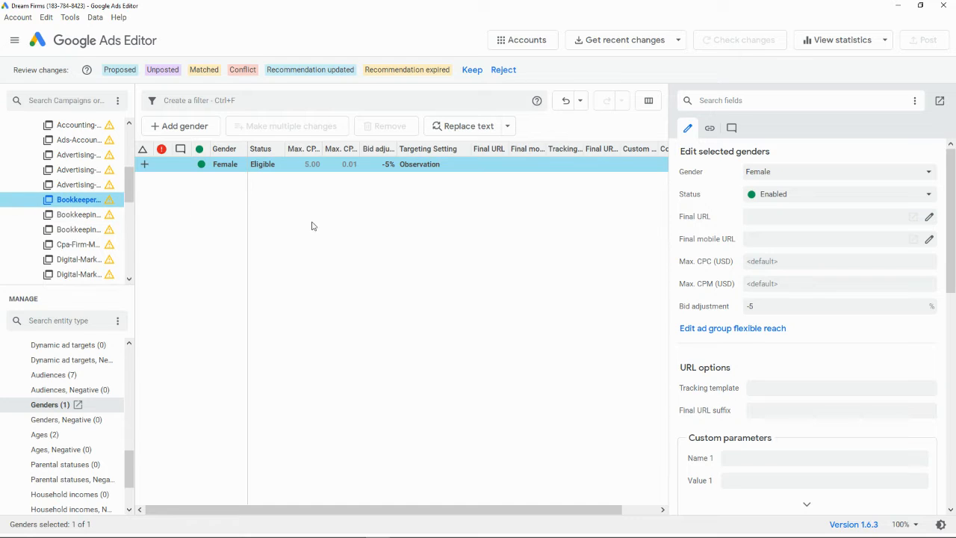
pyautogui.click(472, 69)
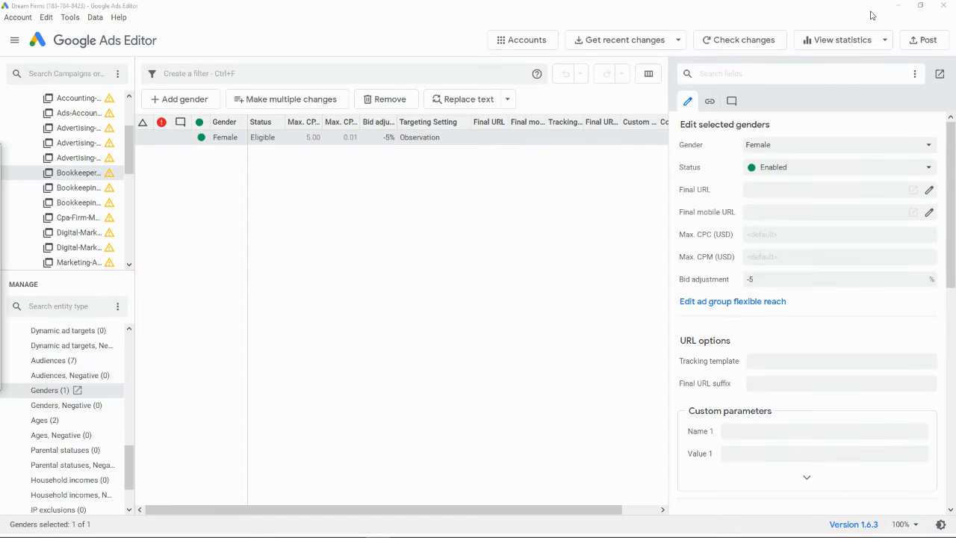
# Step: Switch to the Dream Firms gender pivot table in Google Sheets and open its sharing settings
pyautogui.click(905, 8)
pyautogui.click(897, 6)
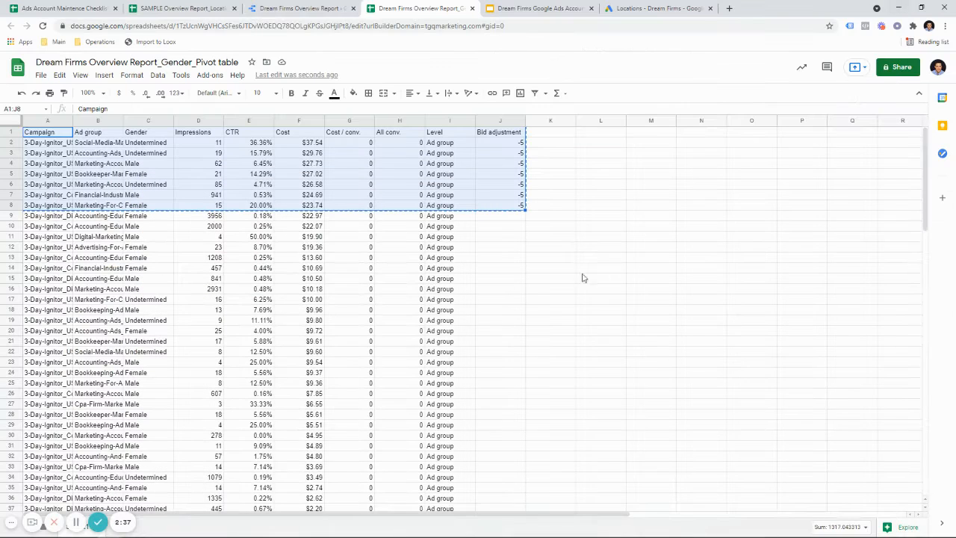
pyautogui.click(897, 66)
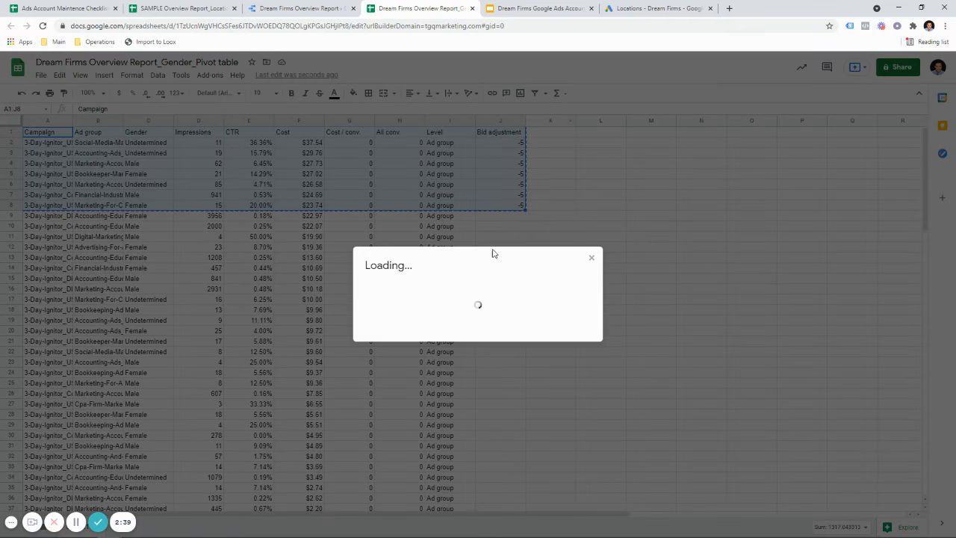
pyautogui.click(368, 366)
pyautogui.click(342, 369)
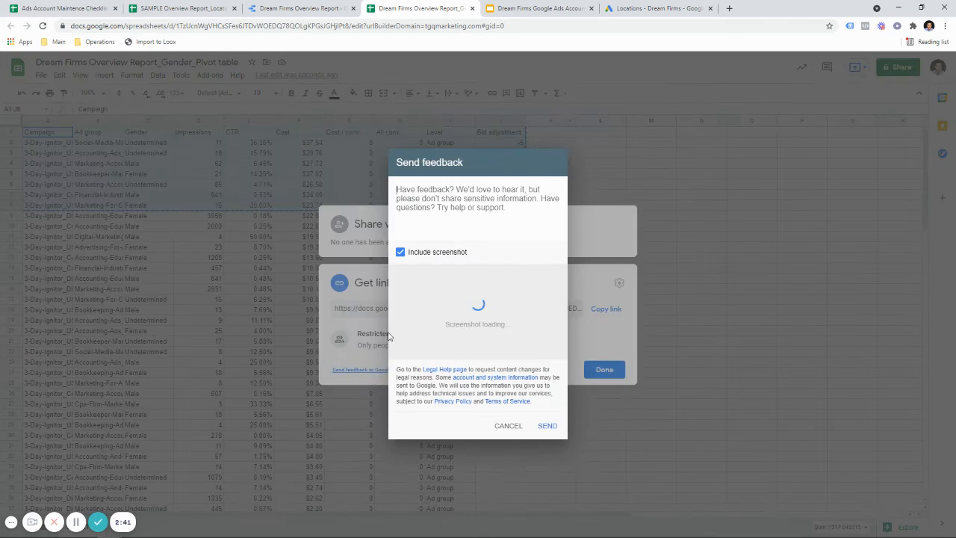
pyautogui.click(509, 431)
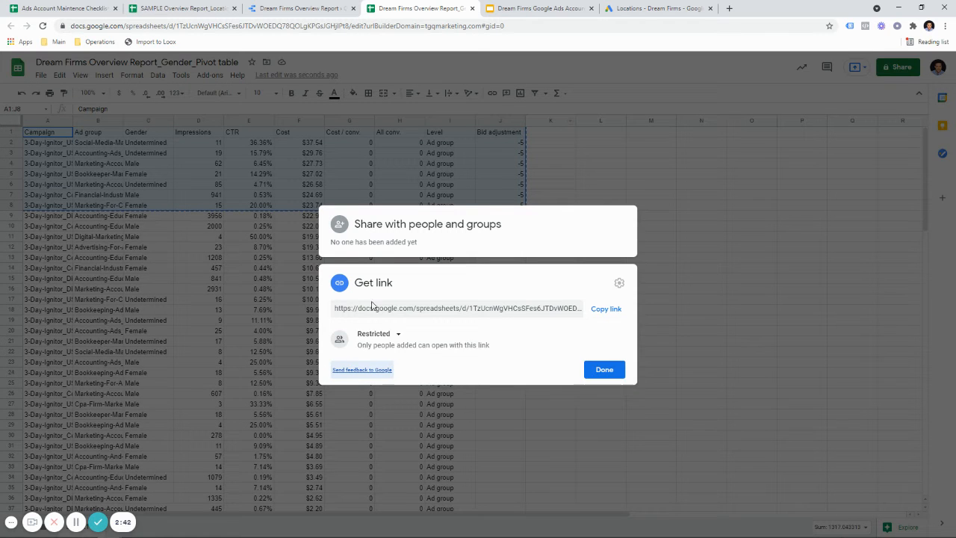
# Step: Give anyone with the link Viewer access to the gender spreadsheet and copy the sharing link
pyautogui.click(395, 335)
pyautogui.click(416, 420)
pyautogui.click(611, 312)
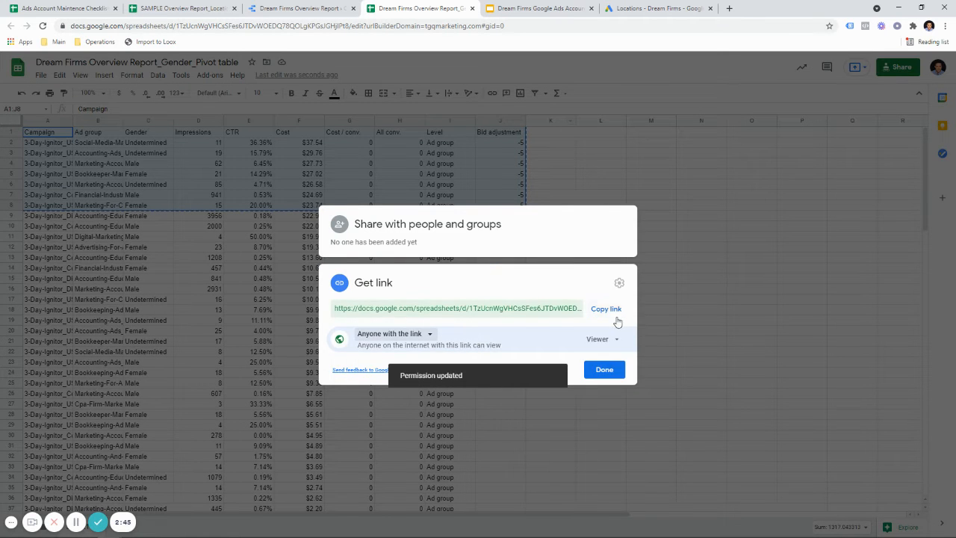
# Step: On the Gender slide, relink "Gender analysis" to the copied spreadsheet link and delete the sub-bullet text about females in the CYDF campaign
pyautogui.hotkey('ctrl', 'Tab')
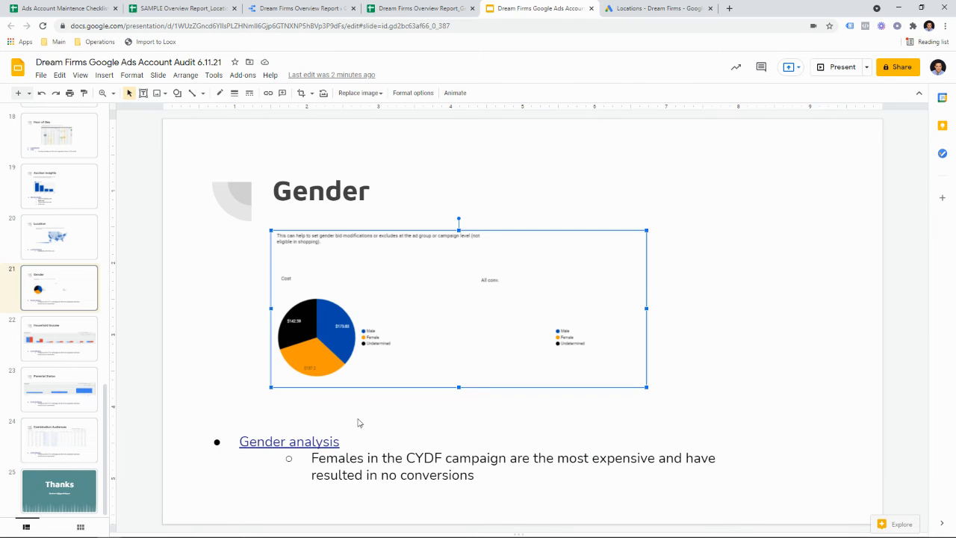
pyautogui.click(335, 444)
pyautogui.hotkey('ctrl', 'k')
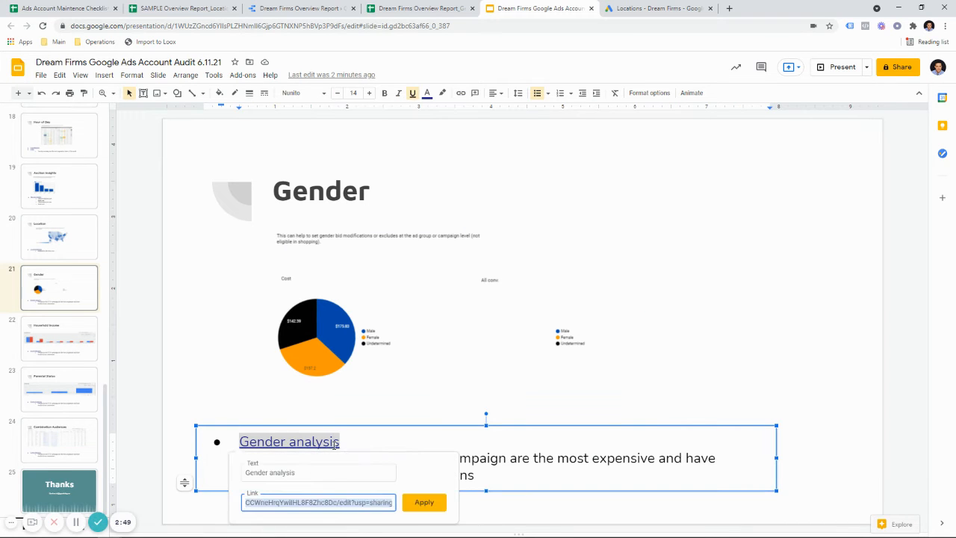
pyautogui.hotkey('ctrl', 'v')
pyautogui.click(423, 501)
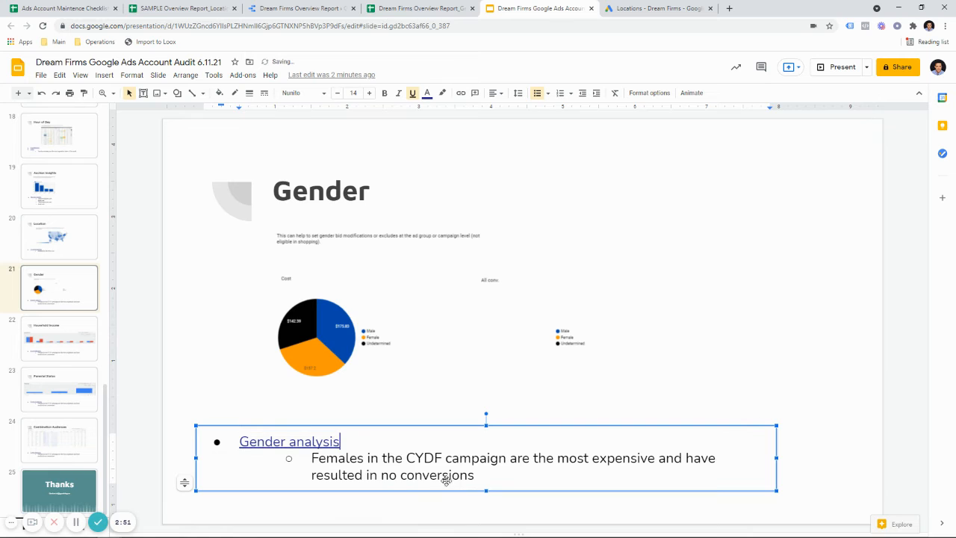
pyautogui.moveTo(472, 475); pyautogui.dragTo(310, 458)
pyautogui.press('BackSpace')
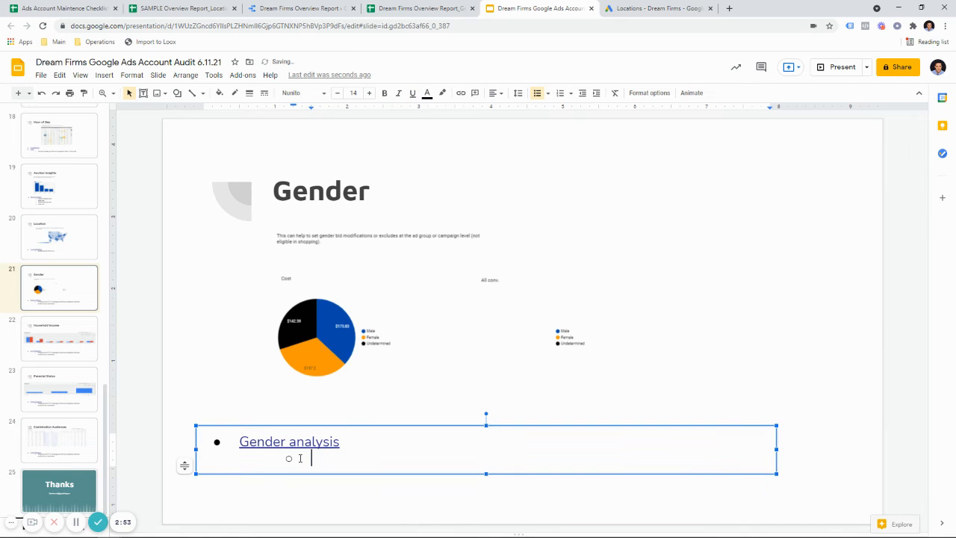
# Step: Fit all column widths to their contents in the Dream Firms gender pivot table spreadsheet
pyautogui.click(422, 8)
pyautogui.click(420, 178)
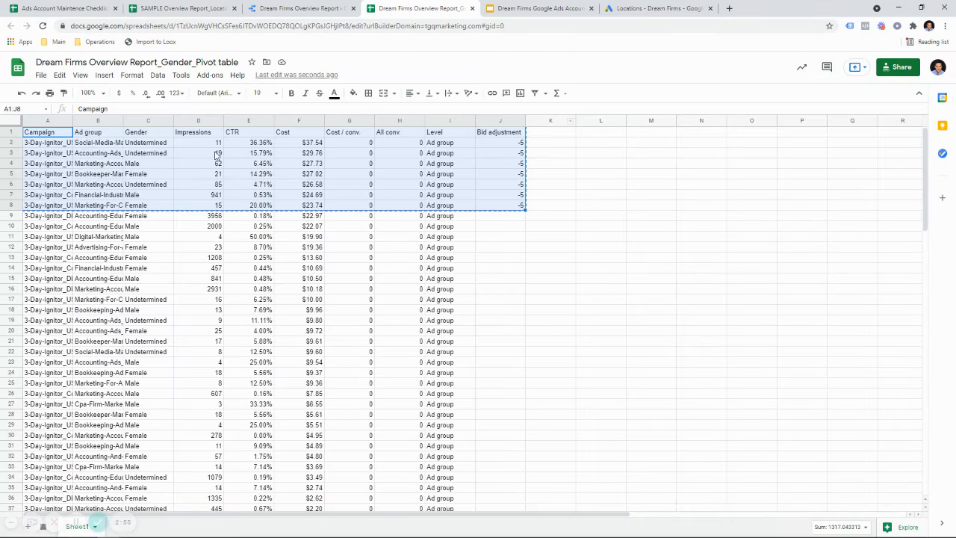
pyautogui.click(8, 121)
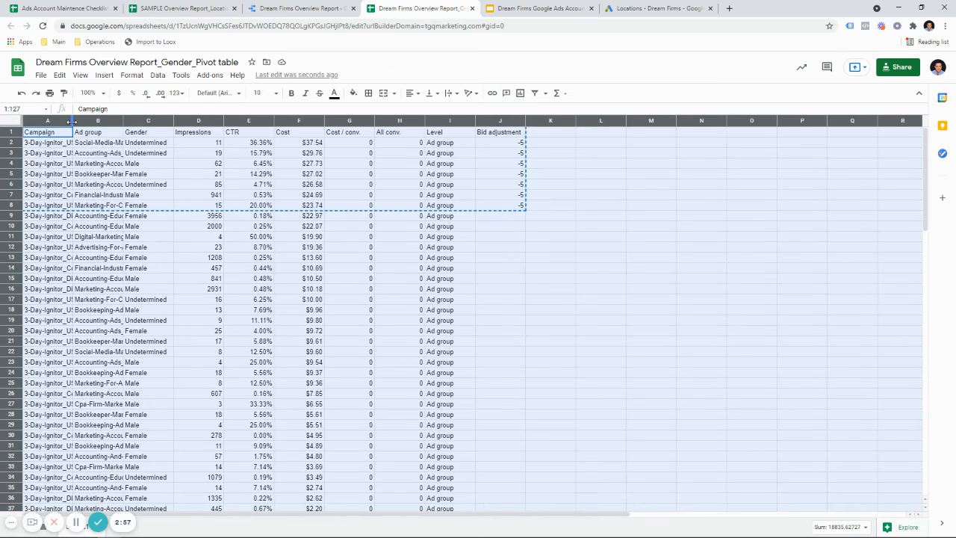
pyautogui.doubleClick(73, 121)
pyautogui.click(181, 153)
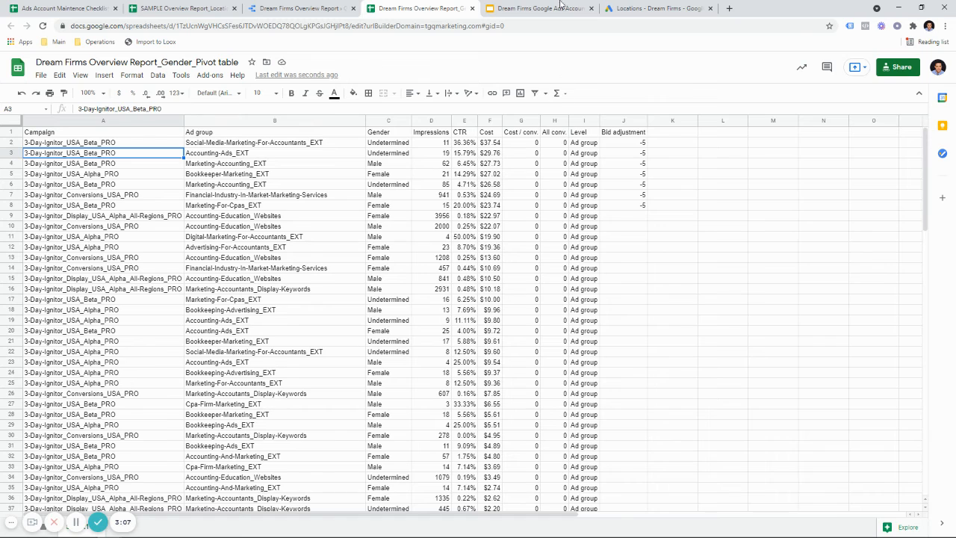
pyautogui.click(351, 8)
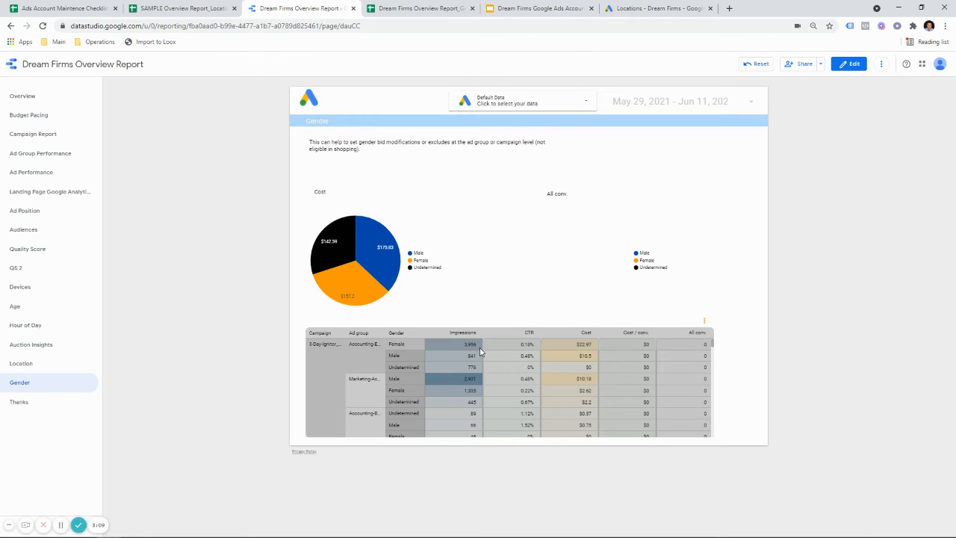
pyautogui.click(193, 6)
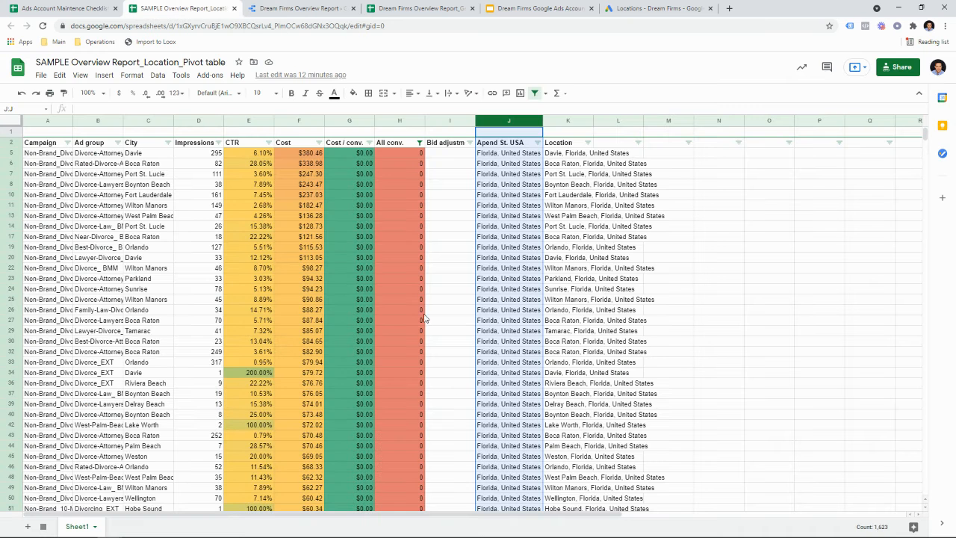
pyautogui.click(642, 7)
# Step: Write "Undetermined & male genders are spending the most" in the empty sub-bullet under Gender analysis on the Gender slide
pyautogui.click(515, 8)
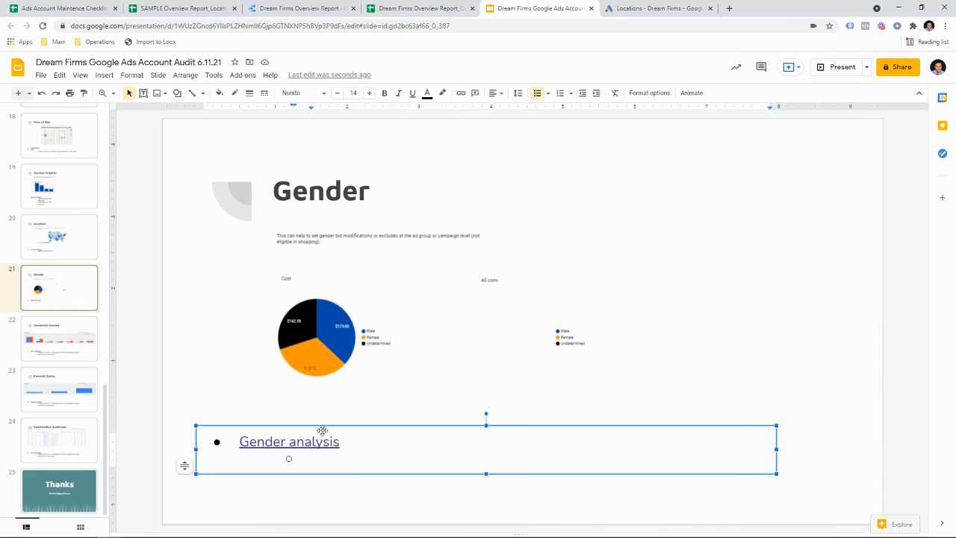
pyautogui.write('Undetermined')
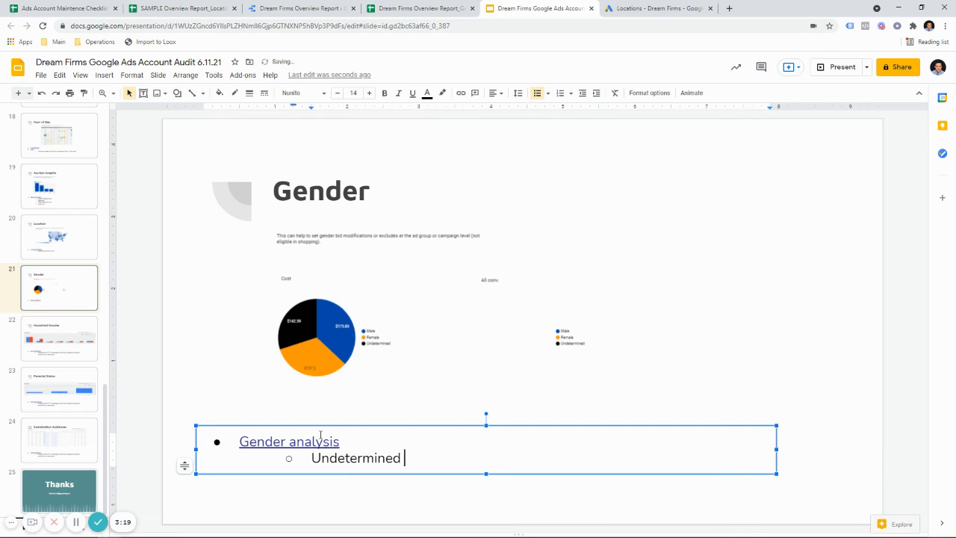
pyautogui.write(' & malees')
pyautogui.press('BackSpace')
pyautogui.press('BackSpace')
pyautogui.write('genders are ')
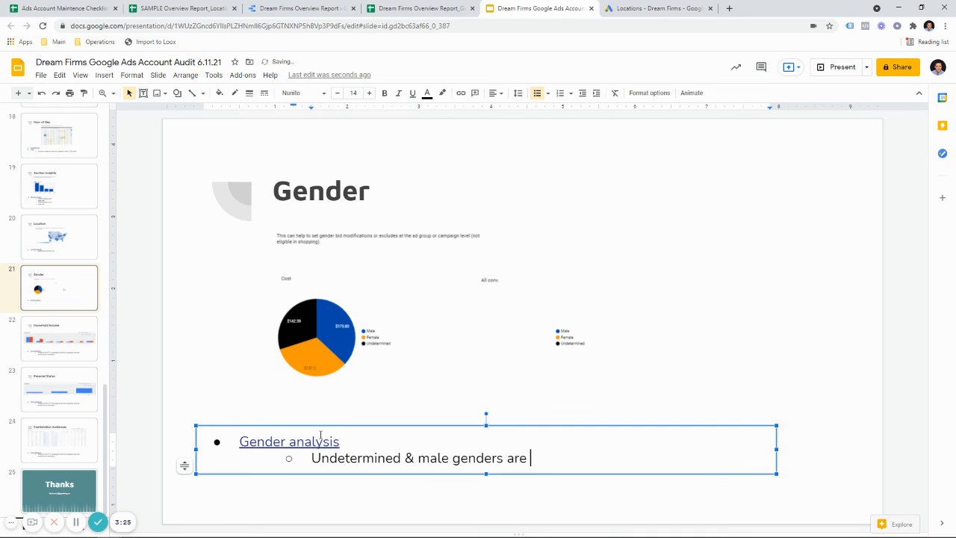
pyautogui.write('spending the most')
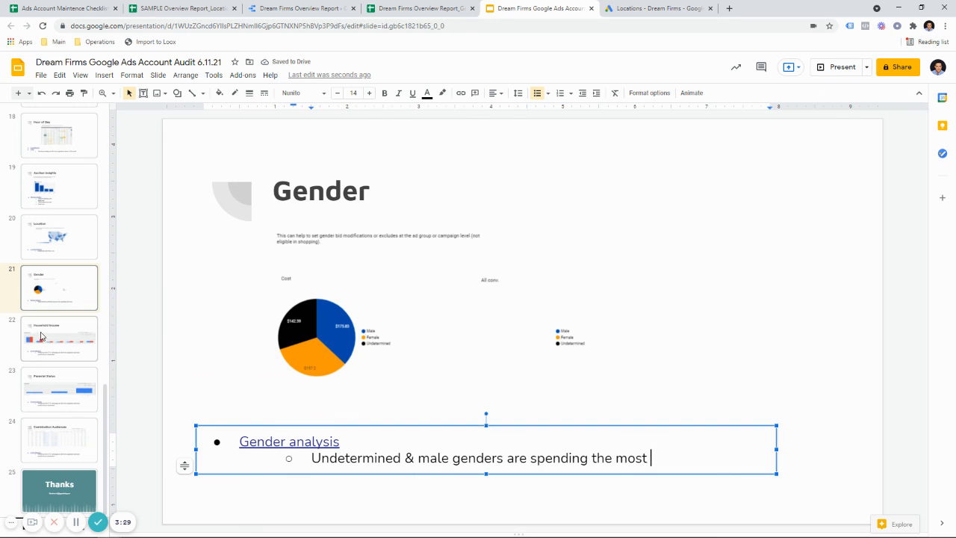
pyautogui.click(35, 342)
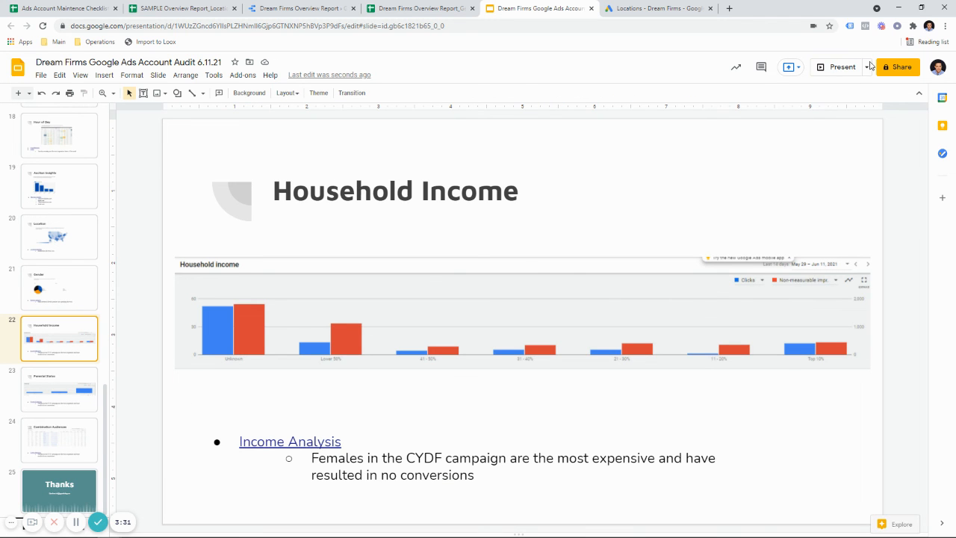
pyautogui.click(75, 307)
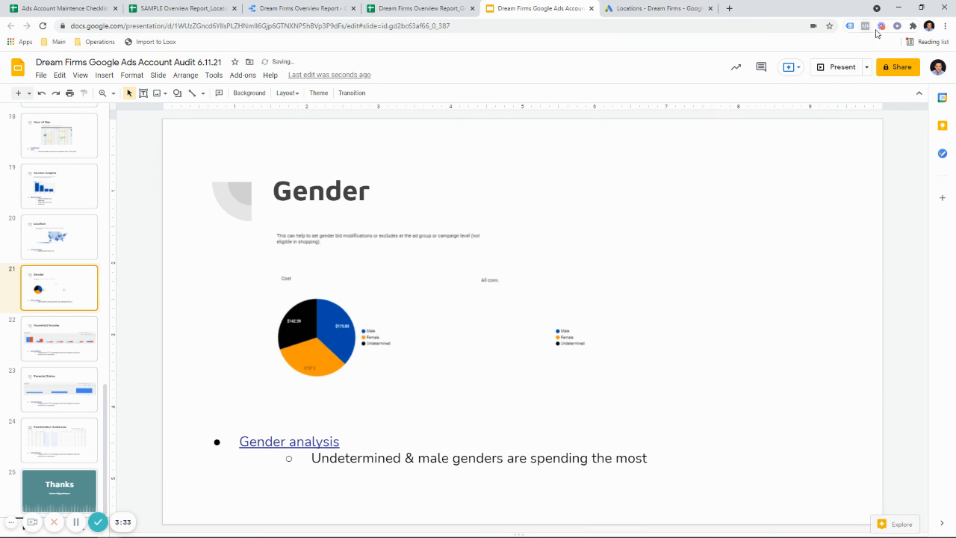